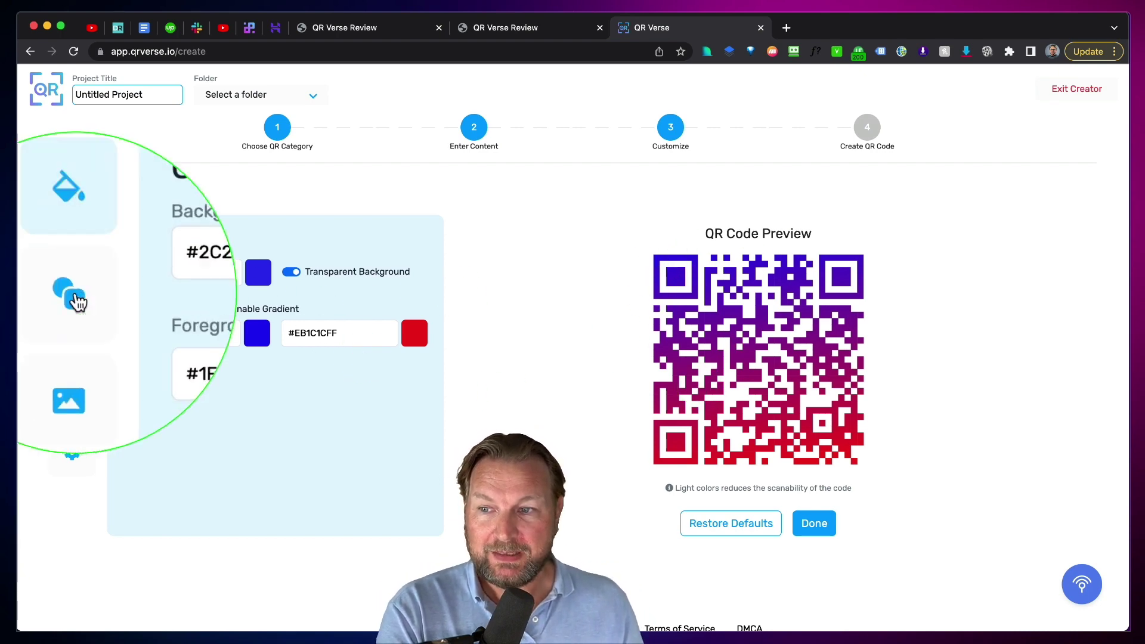
Step: Try the dot, diamond, star and heart module patterns, then settle on dashed bars
left_click(73, 294)
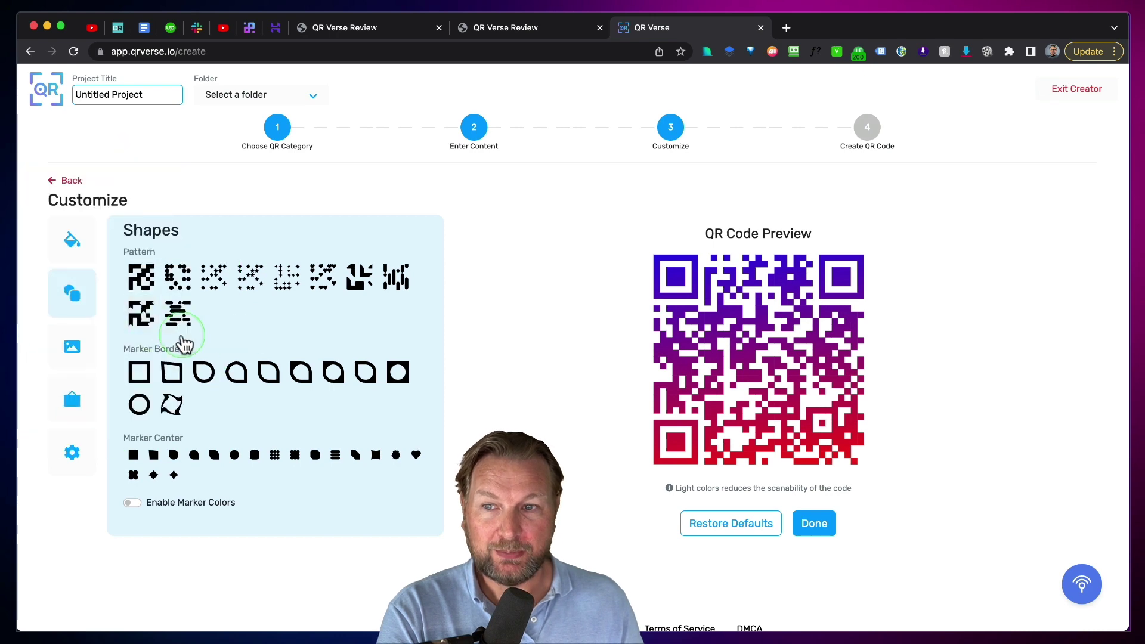
mouse_move(167, 261)
left_mouse_down()
mouse_move(358, 303)
mouse_move(430, 333)
left_mouse_up()
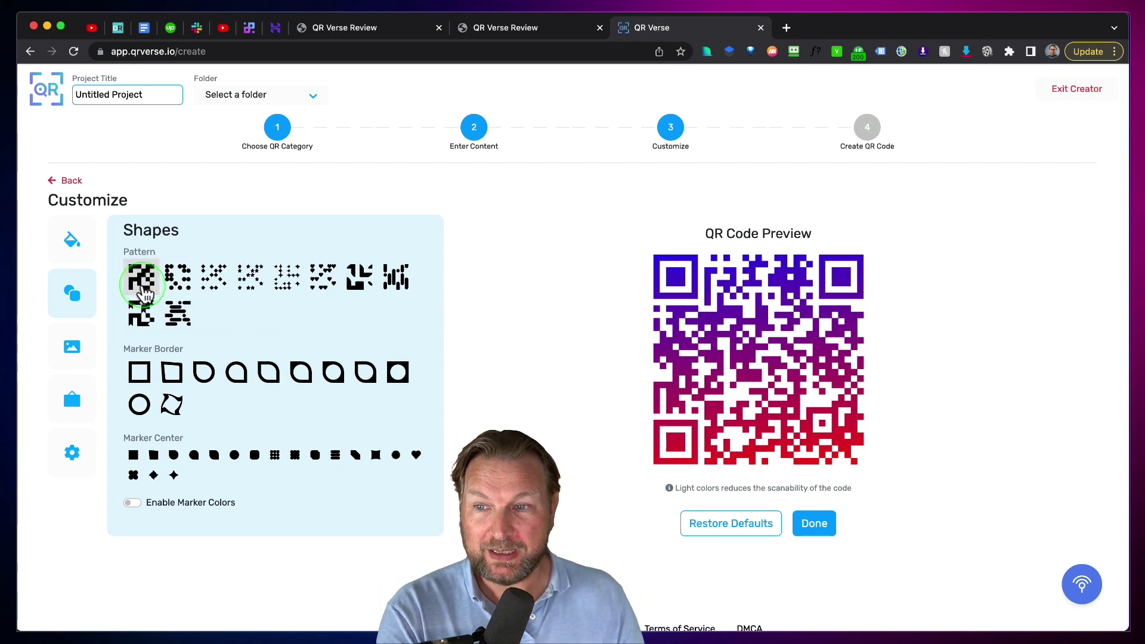
left_click(178, 291)
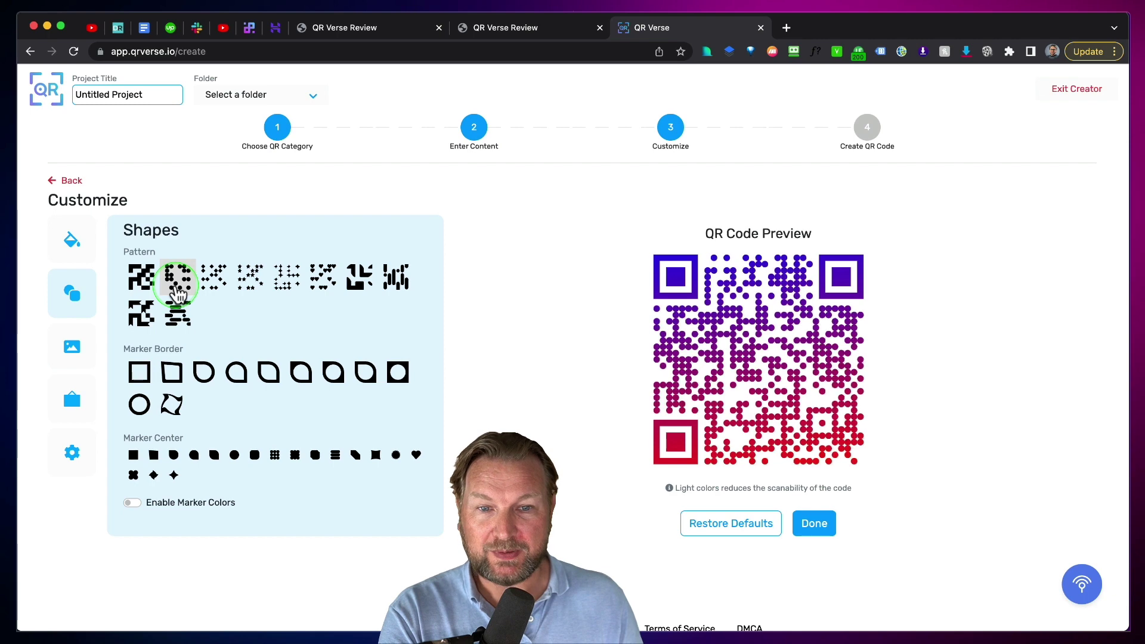
left_click(505, 377)
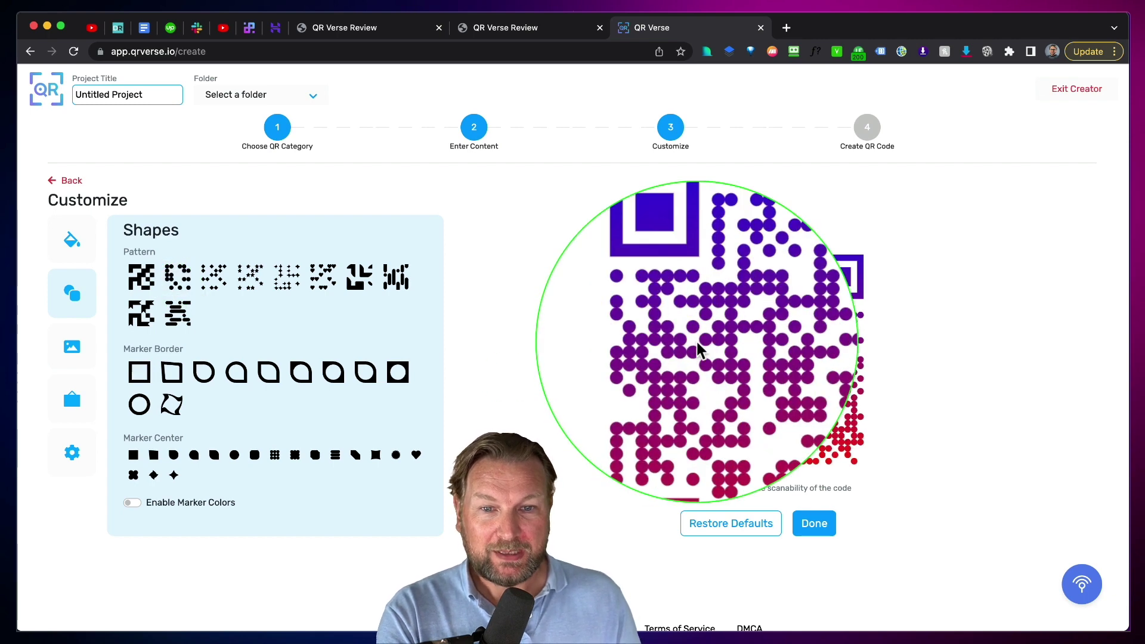
left_click(213, 276)
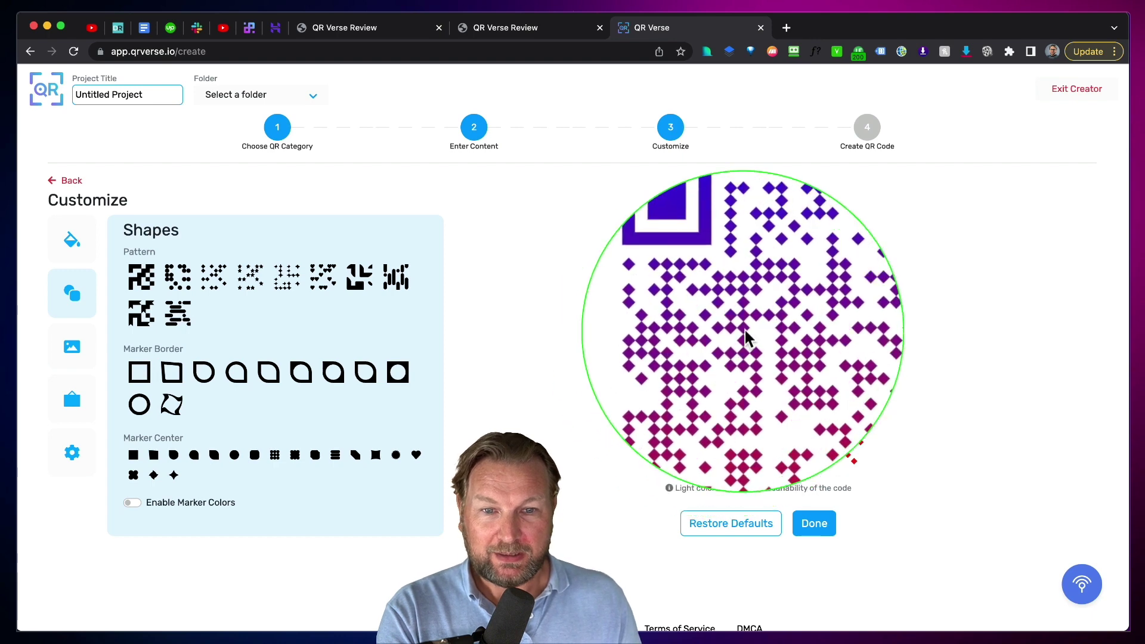
left_click(250, 277)
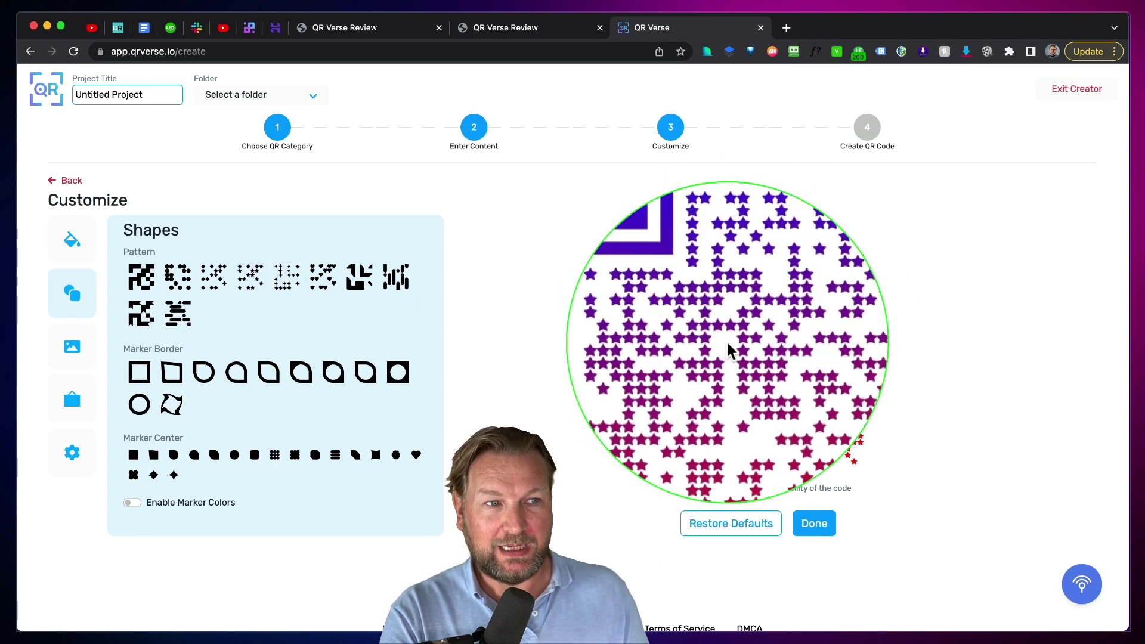
left_click(335, 280)
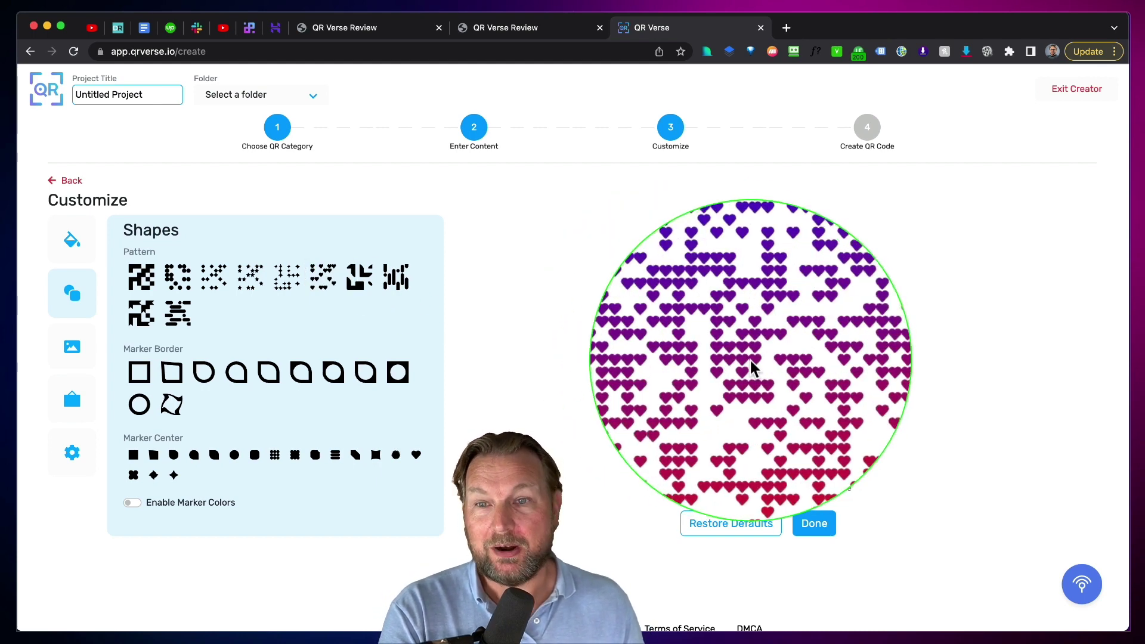
left_click(357, 279)
left_click(817, 381)
left_click(396, 281)
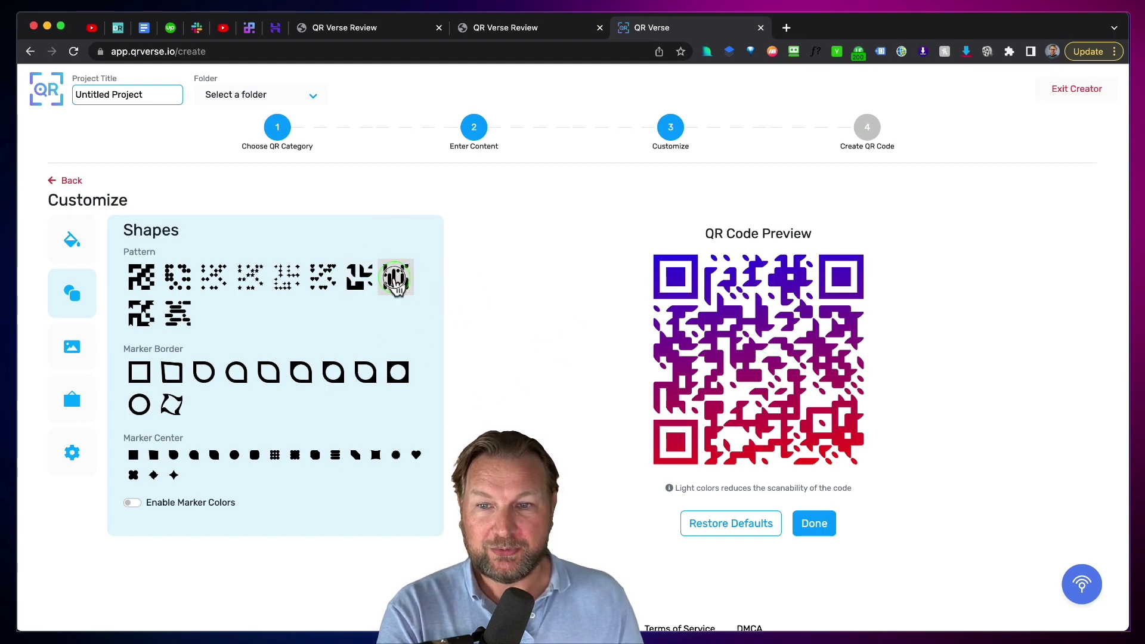
left_click(512, 401)
left_click(160, 317)
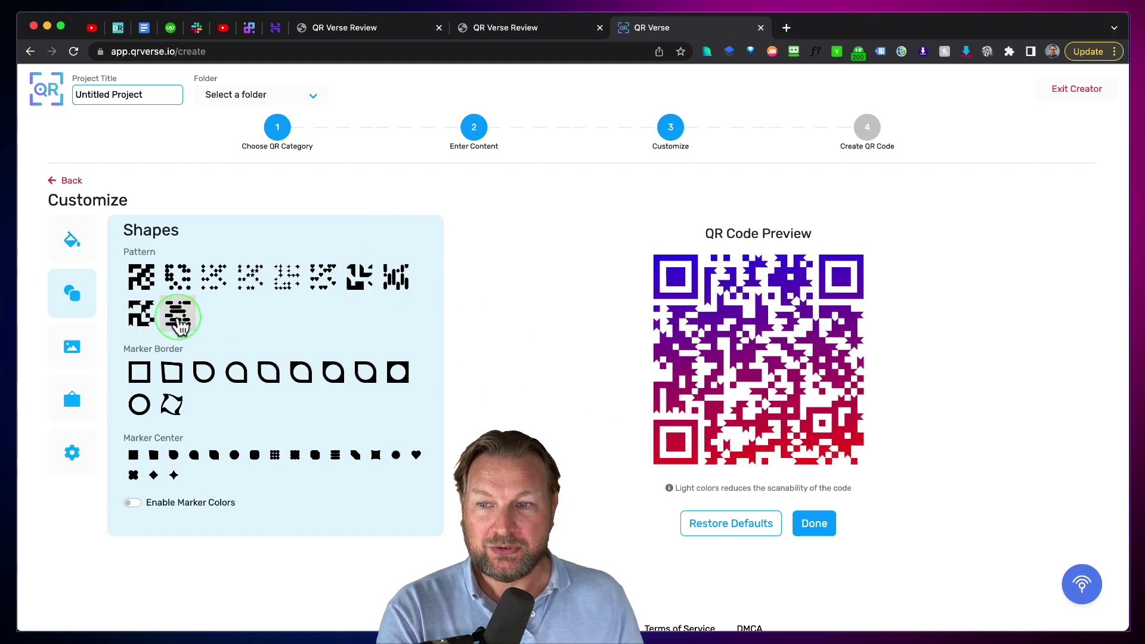
left_click(181, 322)
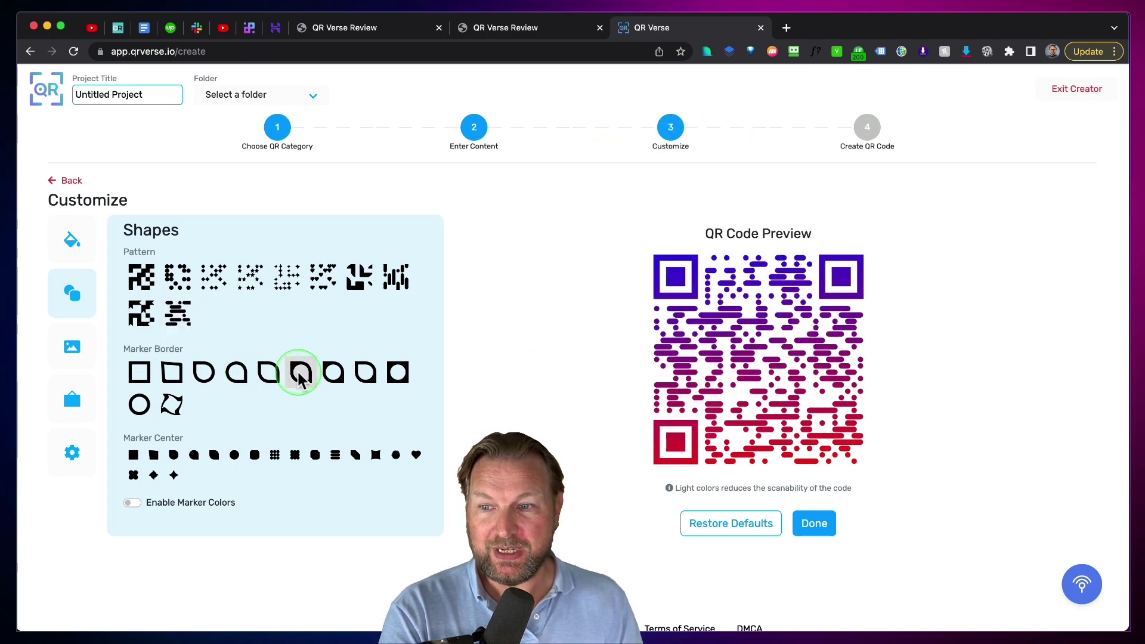
Step: Give the corner markers rounded leaf-shaped borders and four-point star centres
left_click(173, 407)
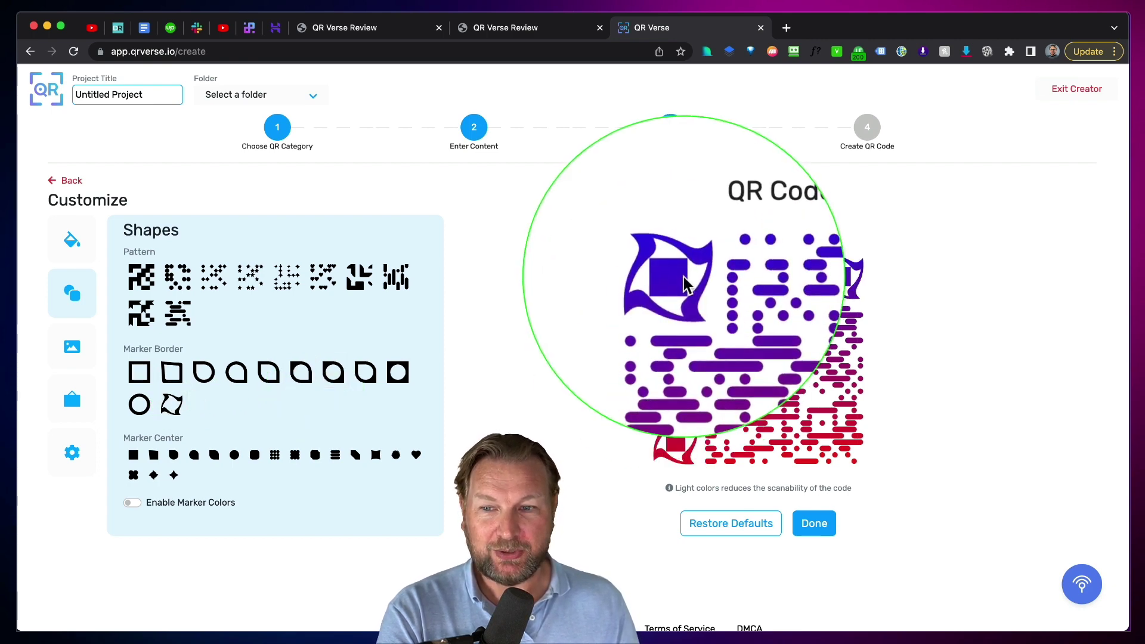
left_click(208, 375)
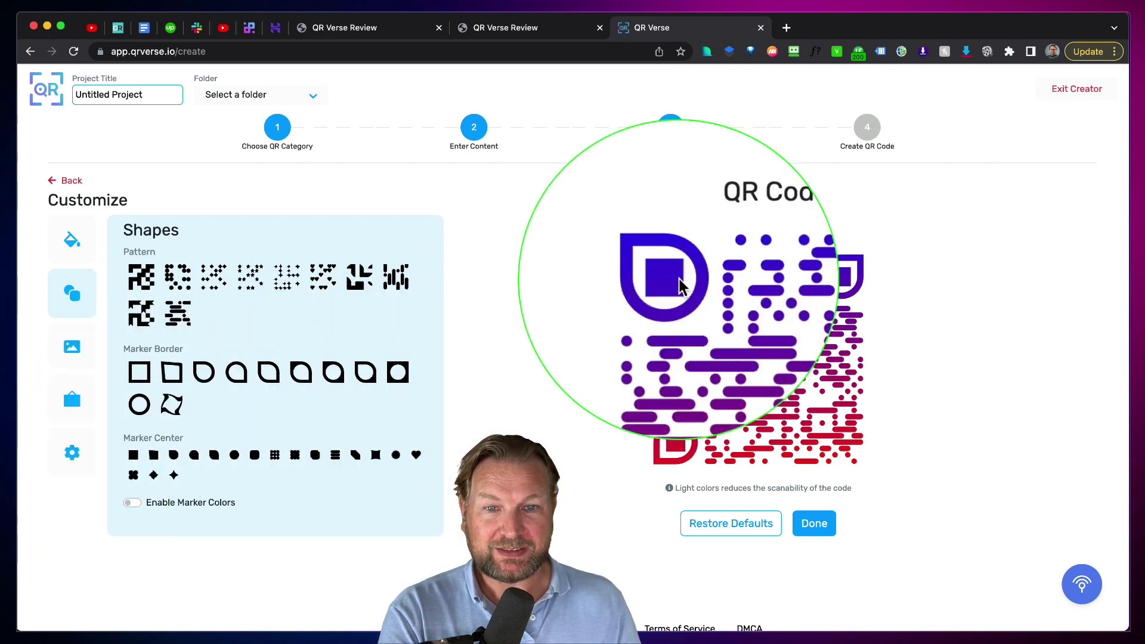
left_click(275, 457)
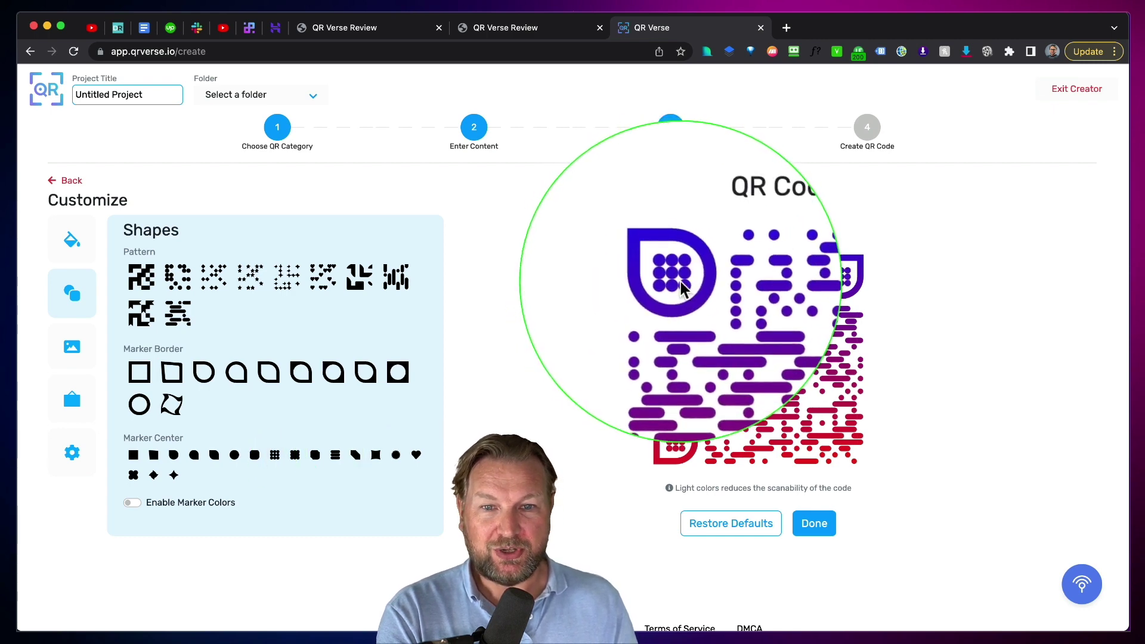
left_click(334, 456)
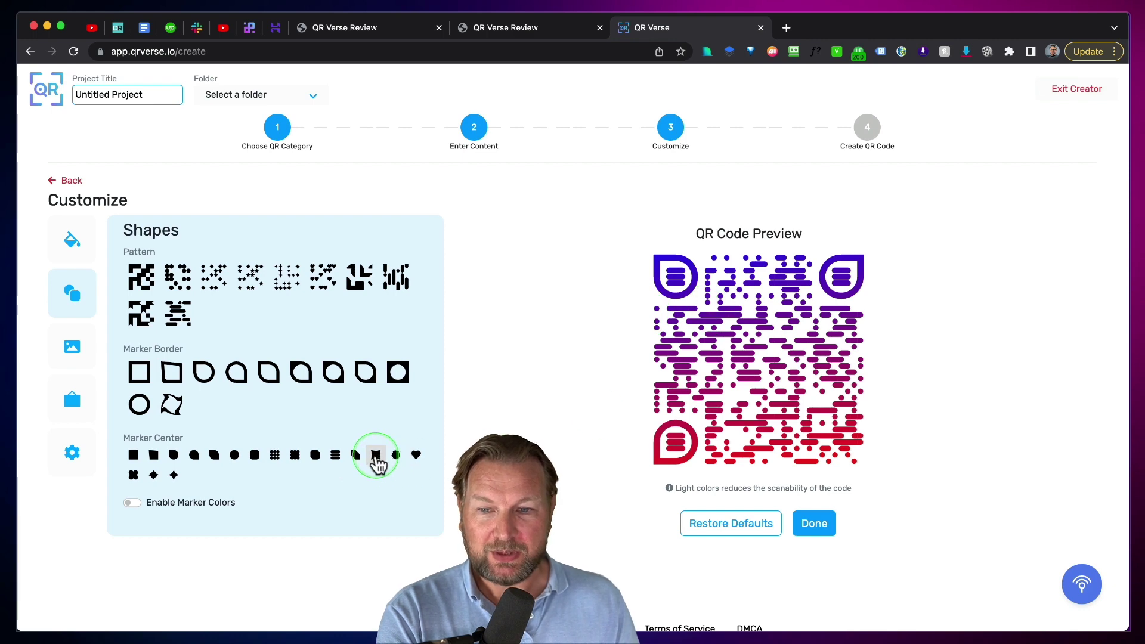
left_click(396, 456)
left_click(416, 456)
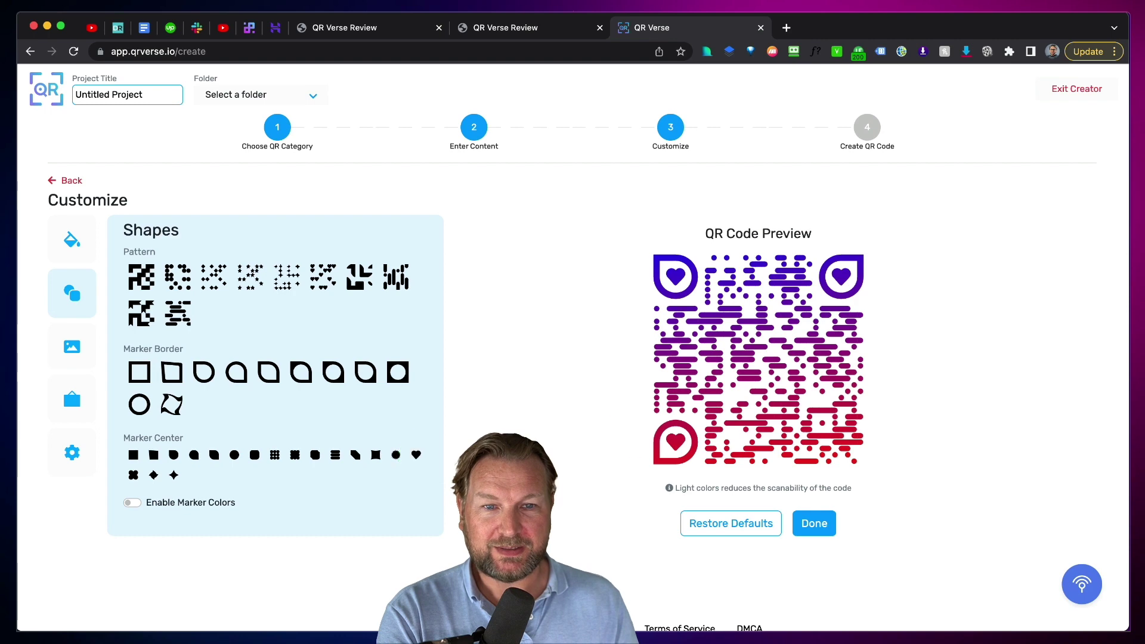
left_click(172, 475)
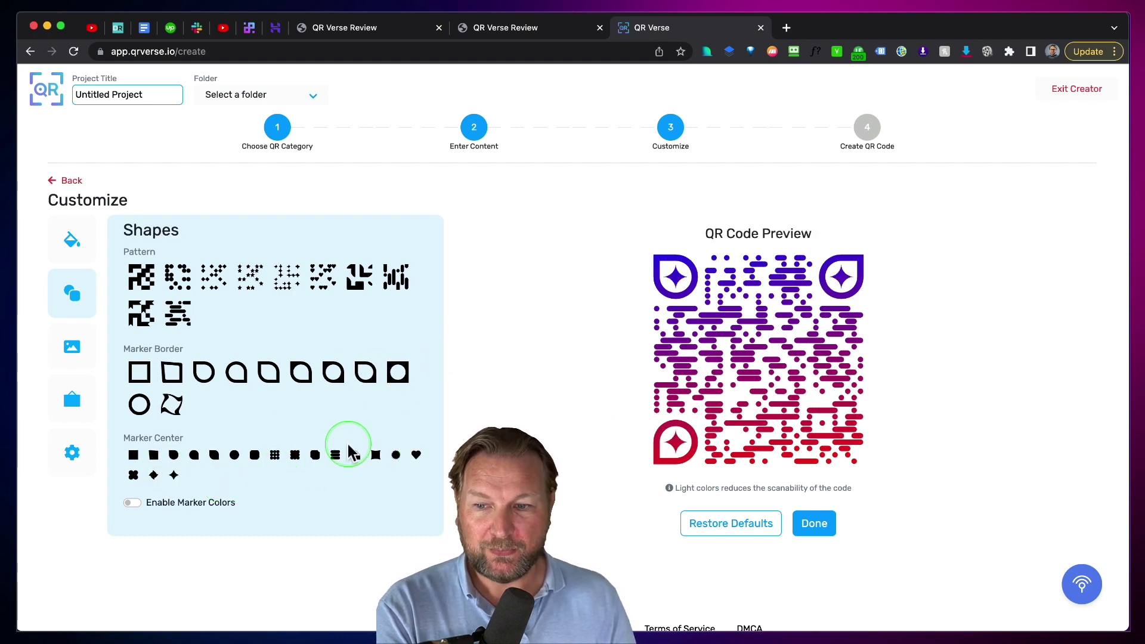
Step: Enable marker colours and set the marker border colour to deep blue #0700CEFF
scroll(349, 453, "up", 5)
scroll(332, 455, "down", 2)
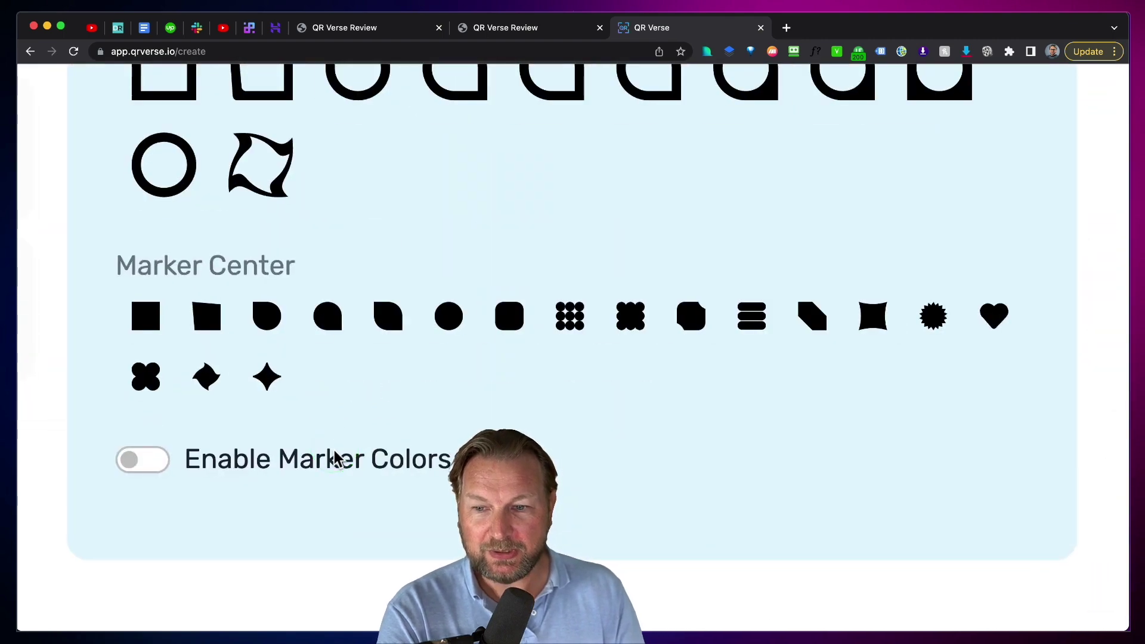
scroll(334, 456, "down", 5)
left_click(131, 487)
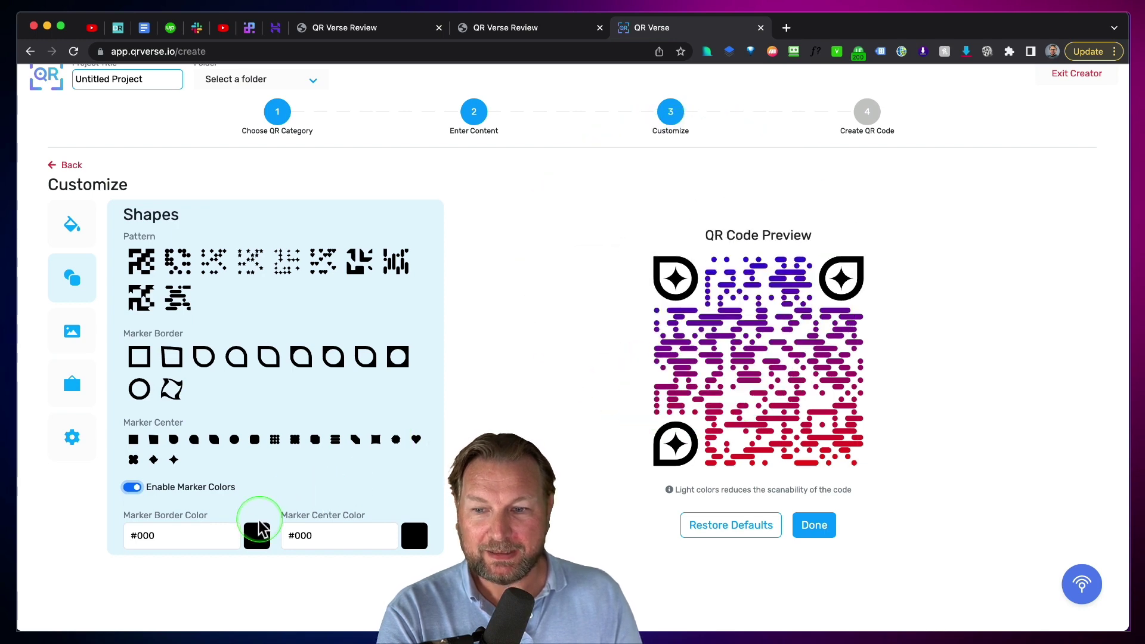
left_click(252, 540)
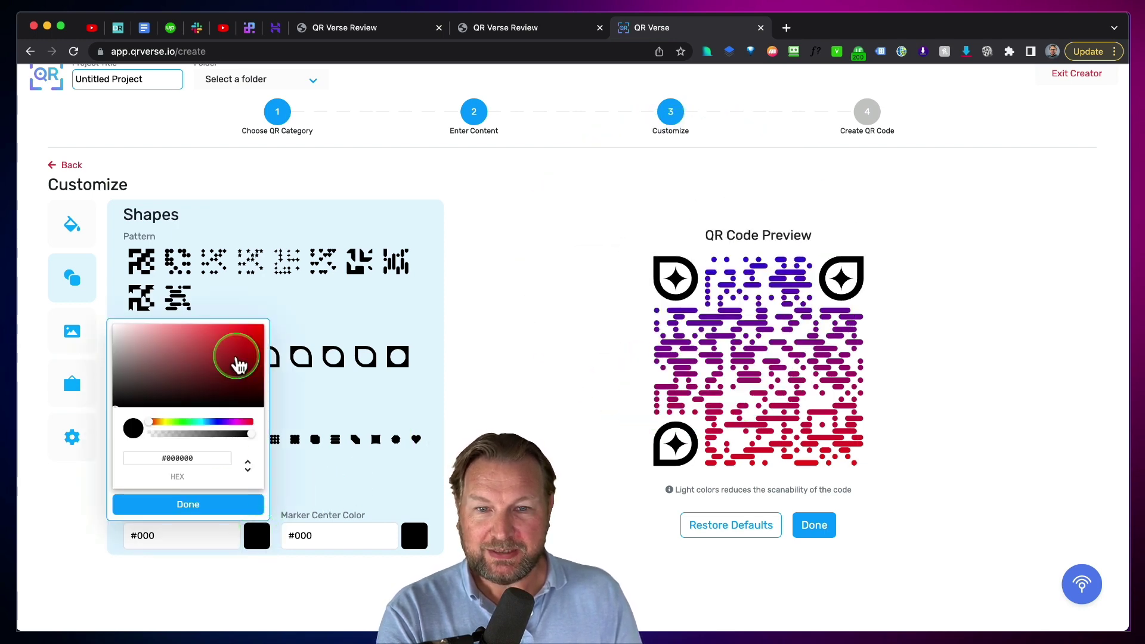
left_click(265, 332)
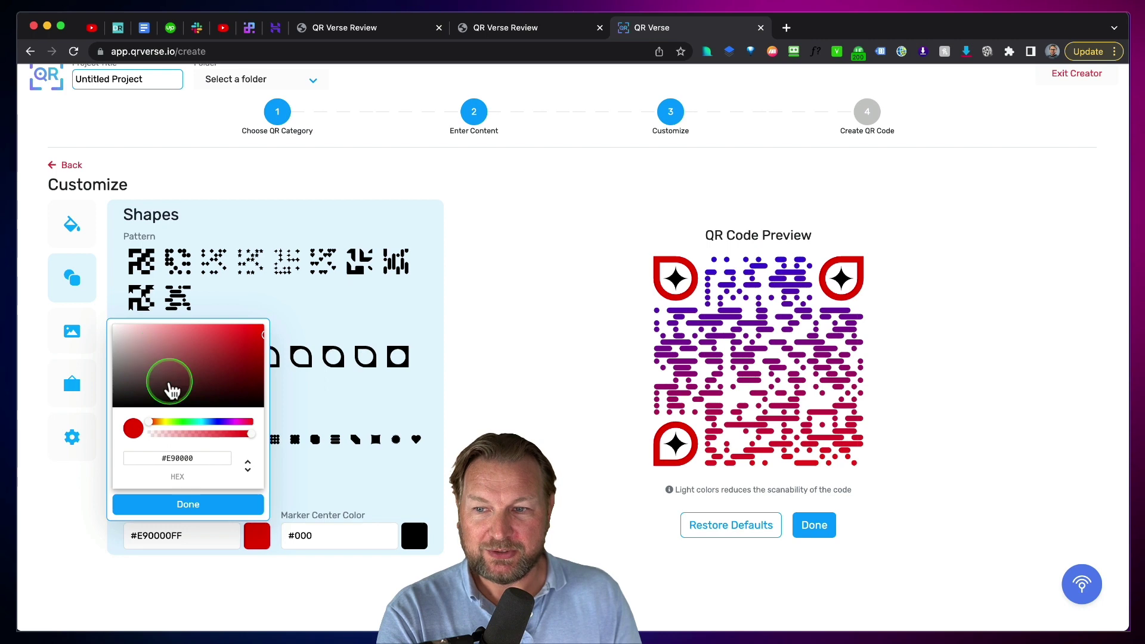
left_click(218, 422)
left_click_drag(242, 373, 261, 341)
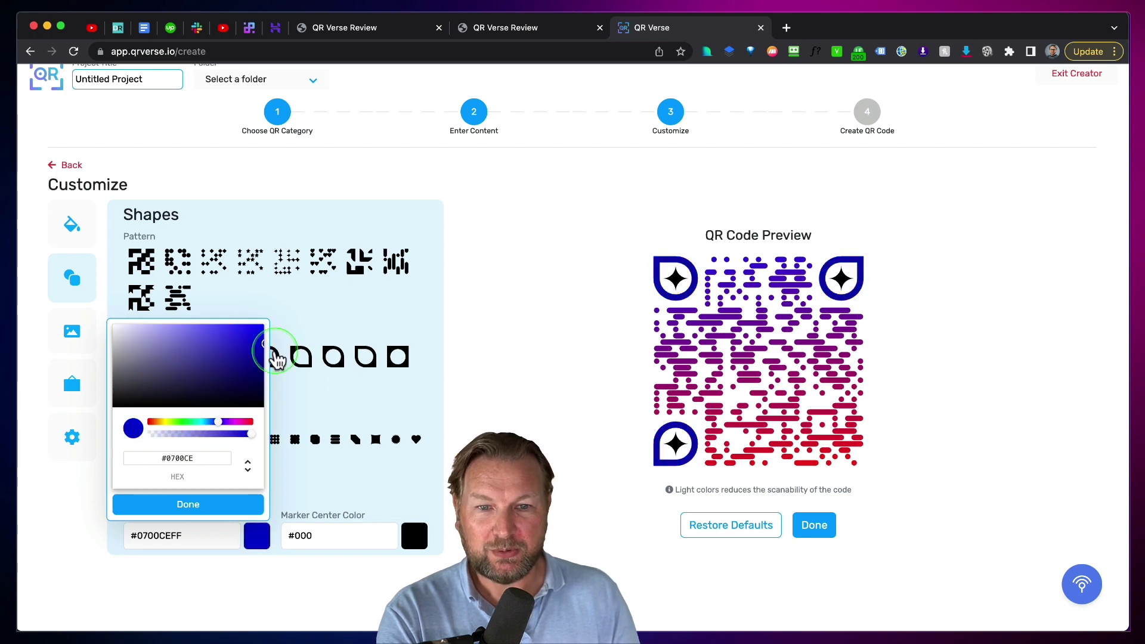
left_click(460, 378)
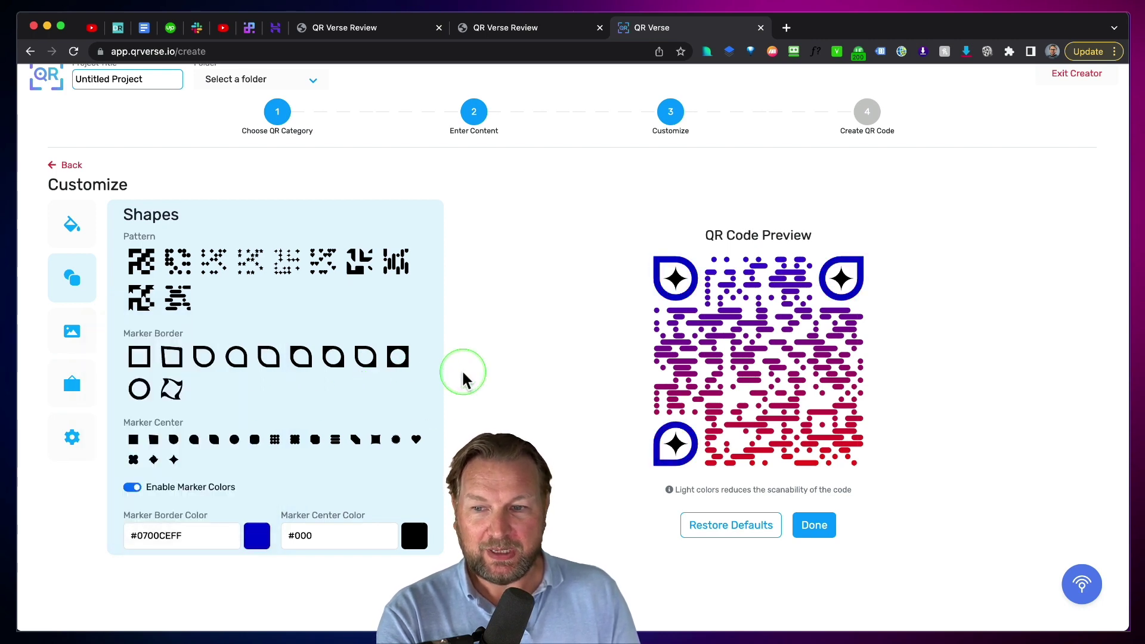
Step: Set the marker centre colour to red #FB0000FF
left_click(415, 540)
mouse_move(370, 384)
left_mouse_down()
mouse_move(368, 335)
mouse_move(434, 332)
left_mouse_up()
left_click(526, 317)
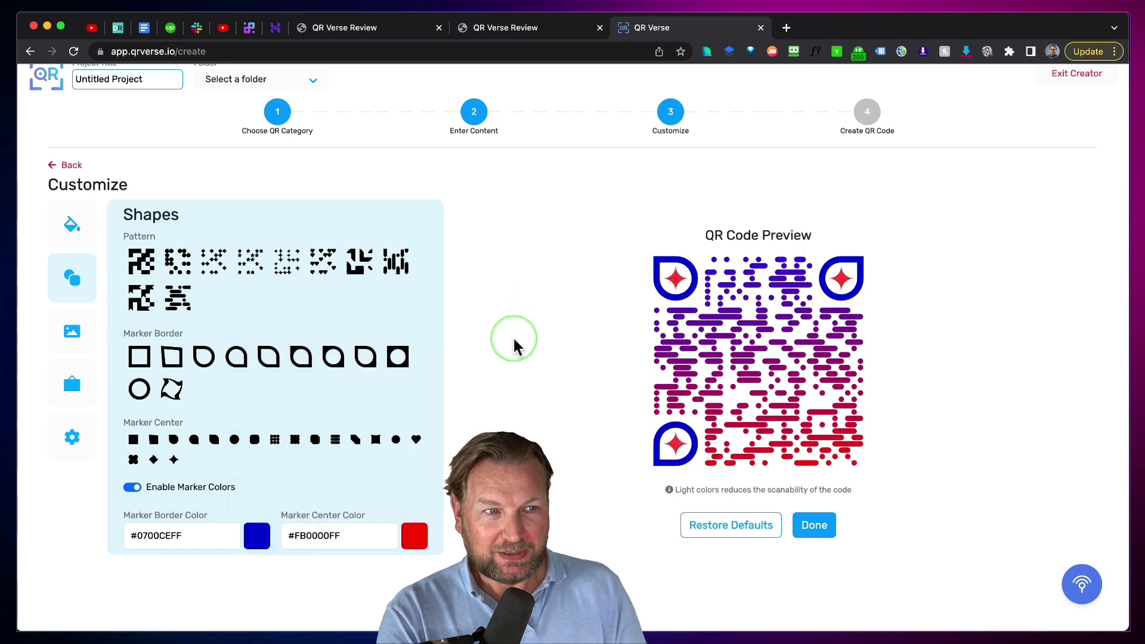
left_click(685, 406)
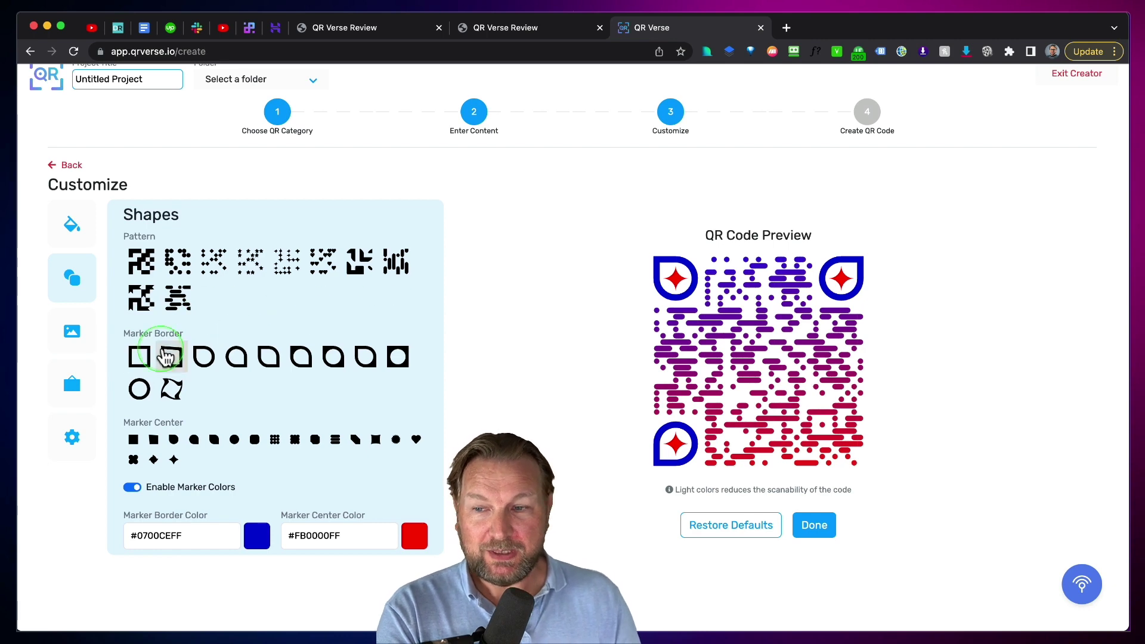
left_click(73, 332)
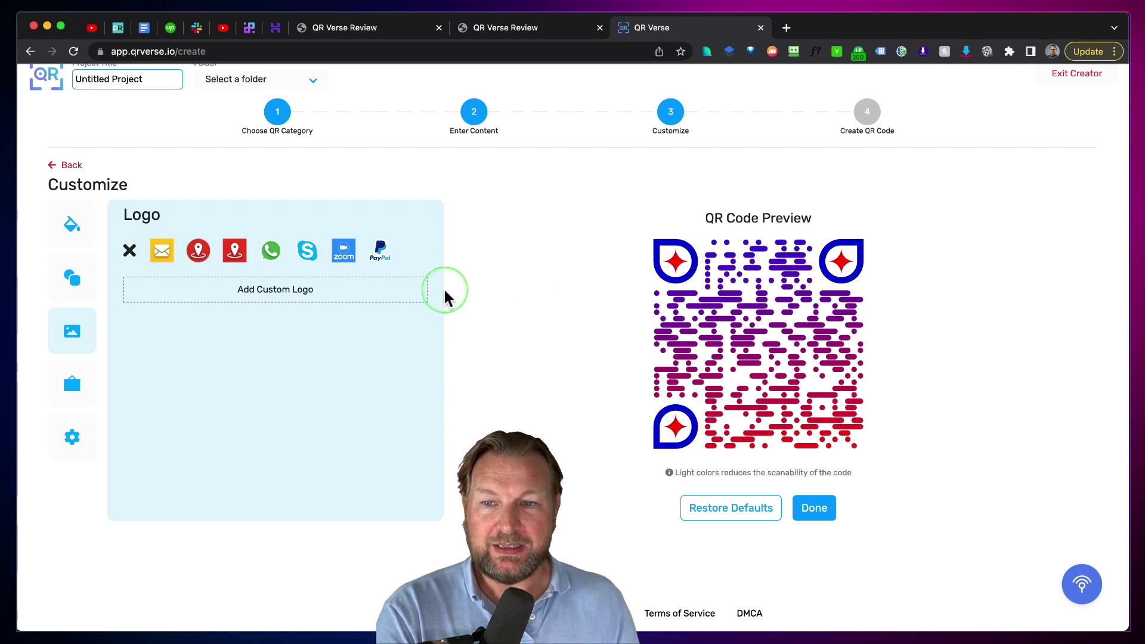
Step: Upload Email icon.png as a custom logo in the centre of the QR code
left_click(308, 252)
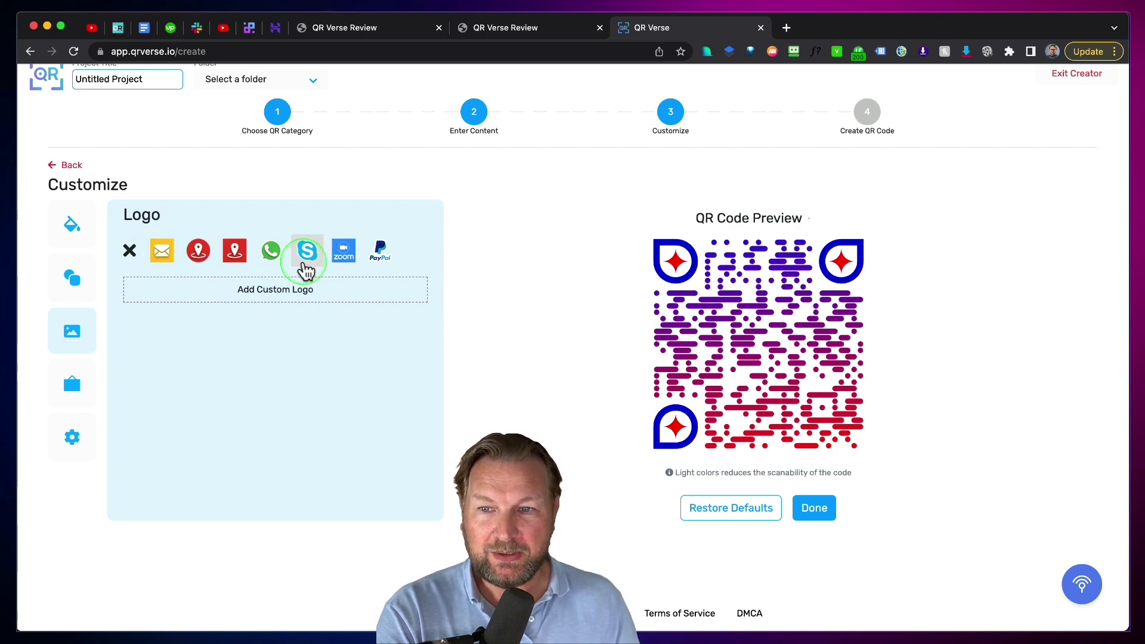
left_click(299, 292)
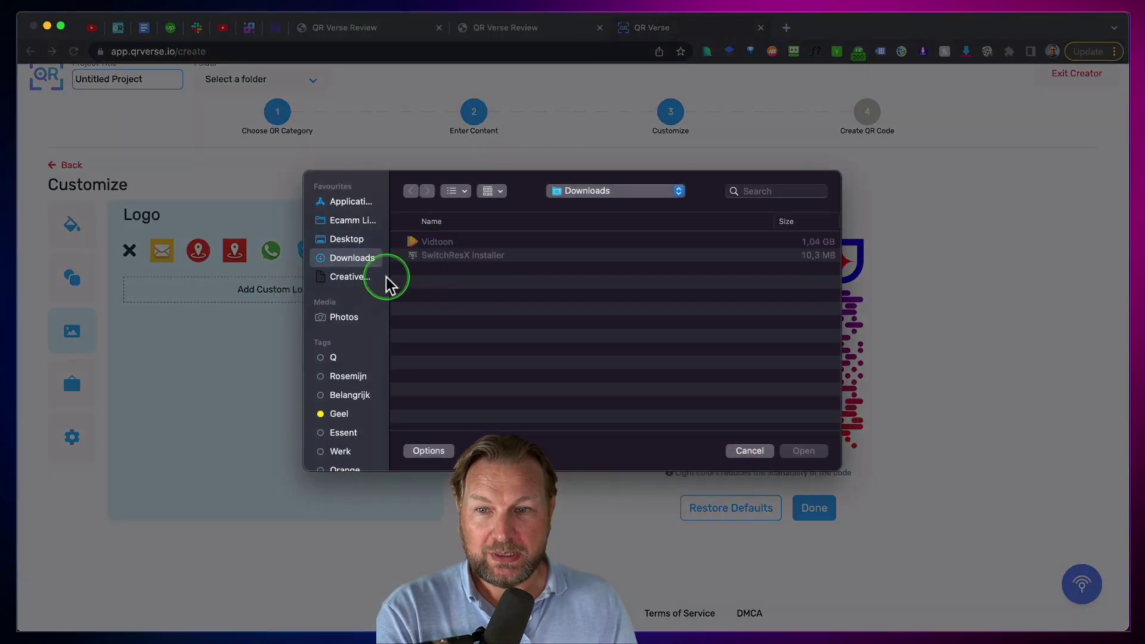
left_click(438, 244)
left_click(804, 450)
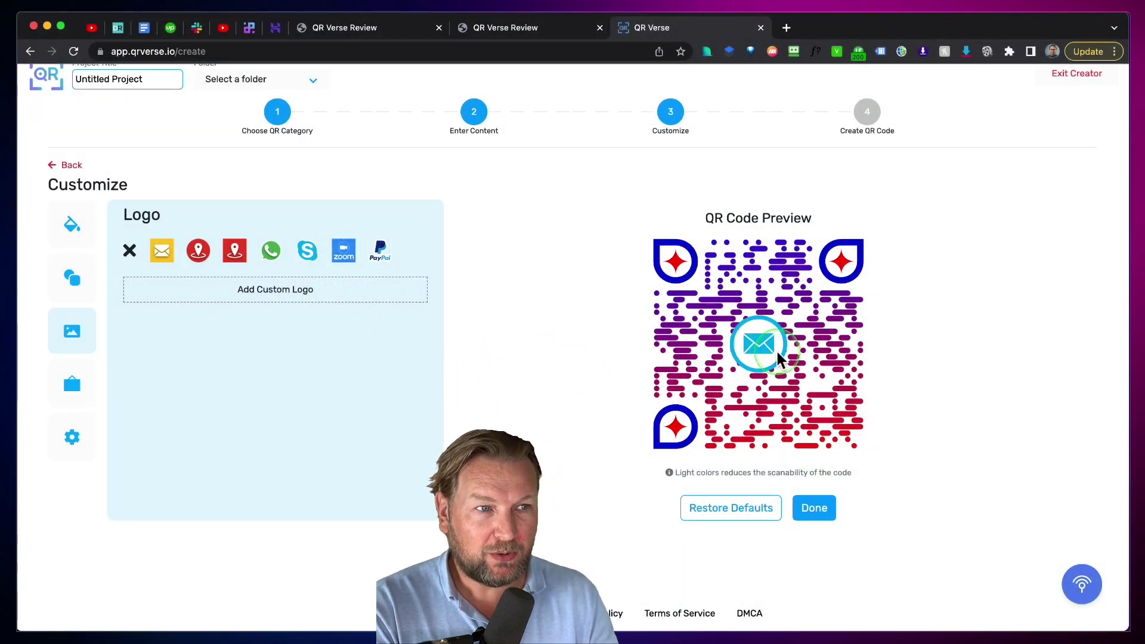
left_click(74, 385)
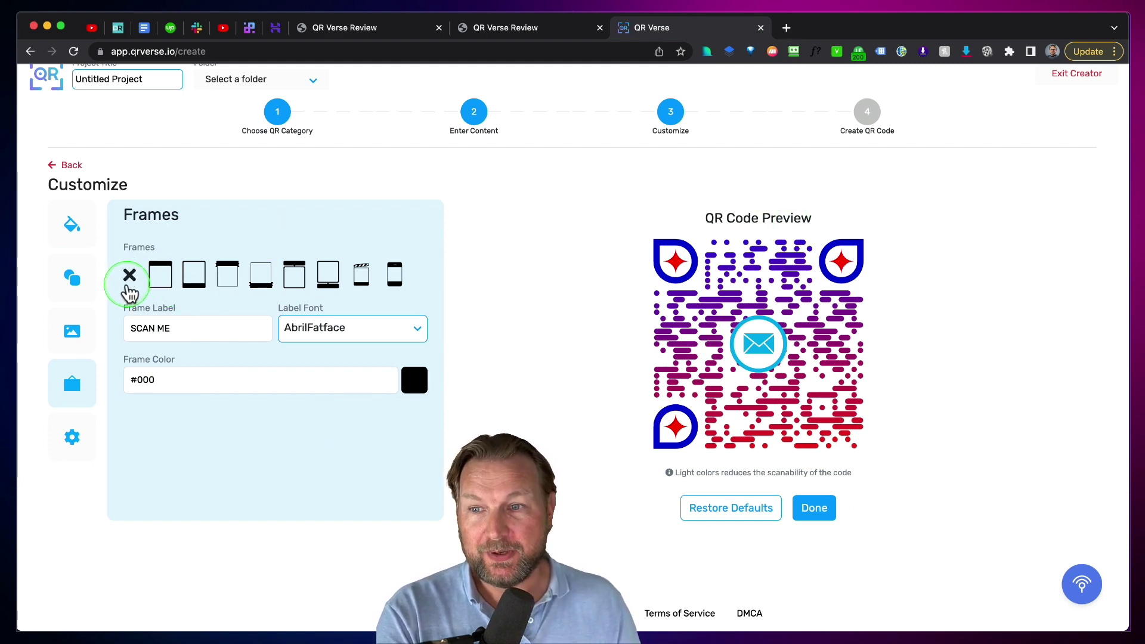
Step: Add a frame around the code and colour it purple #6603FF
left_click(160, 283)
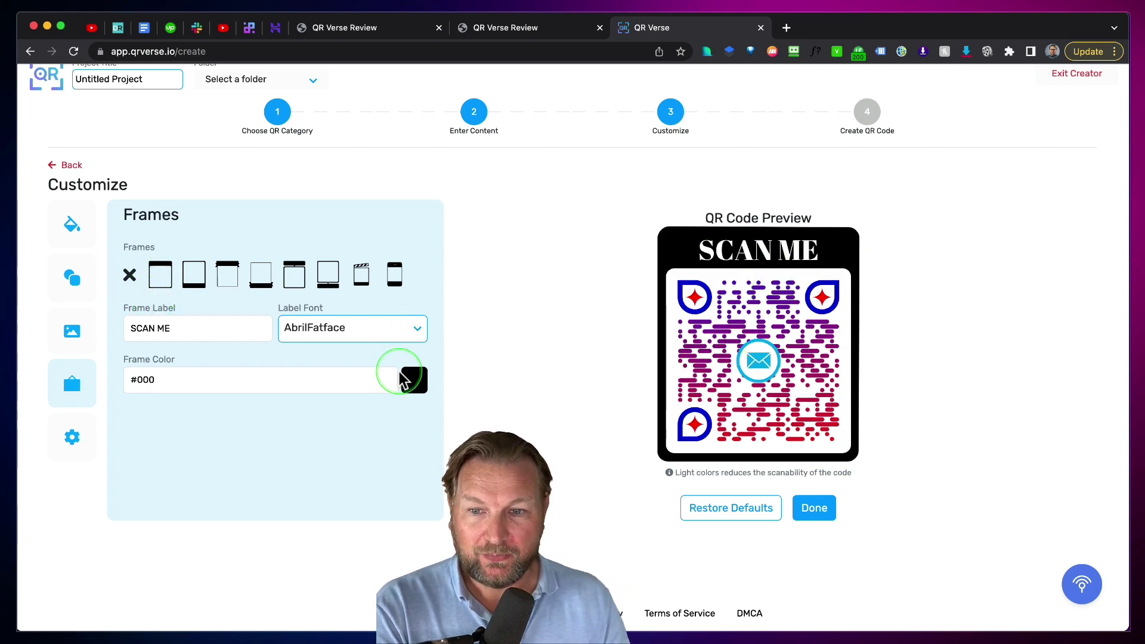
left_click(414, 382)
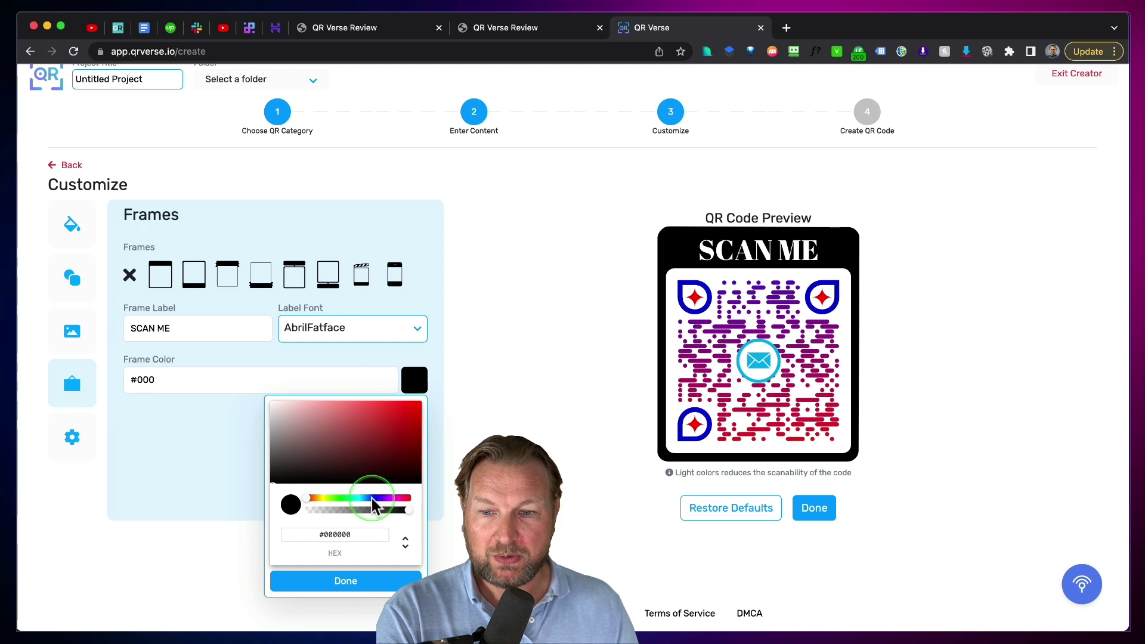
left_click(380, 498)
left_click(419, 407)
left_click(420, 405)
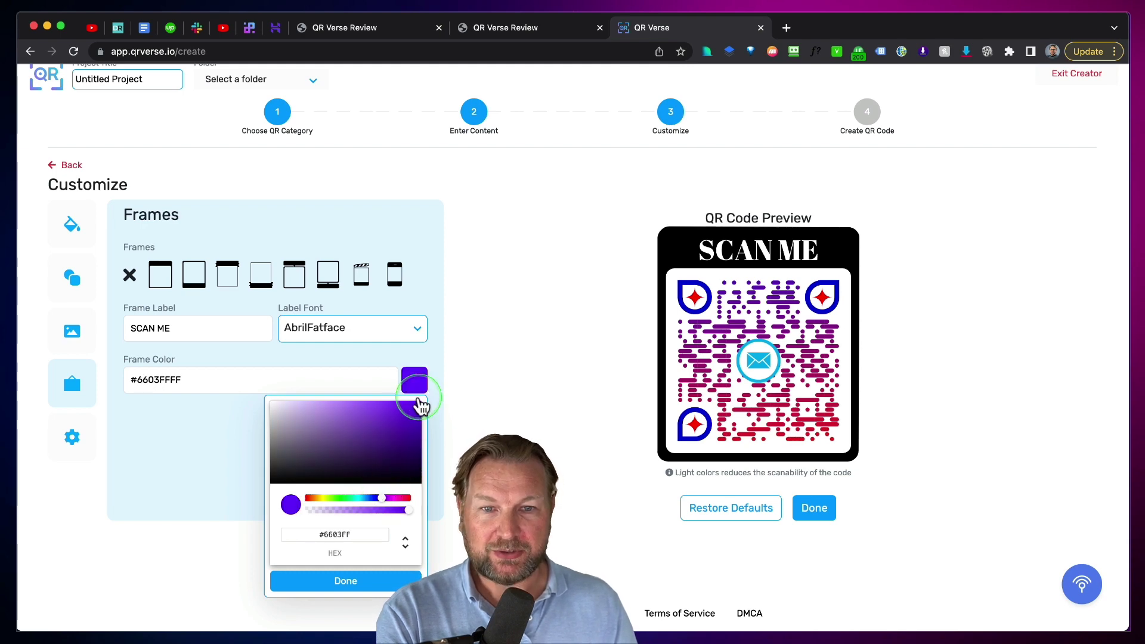
left_click(415, 356)
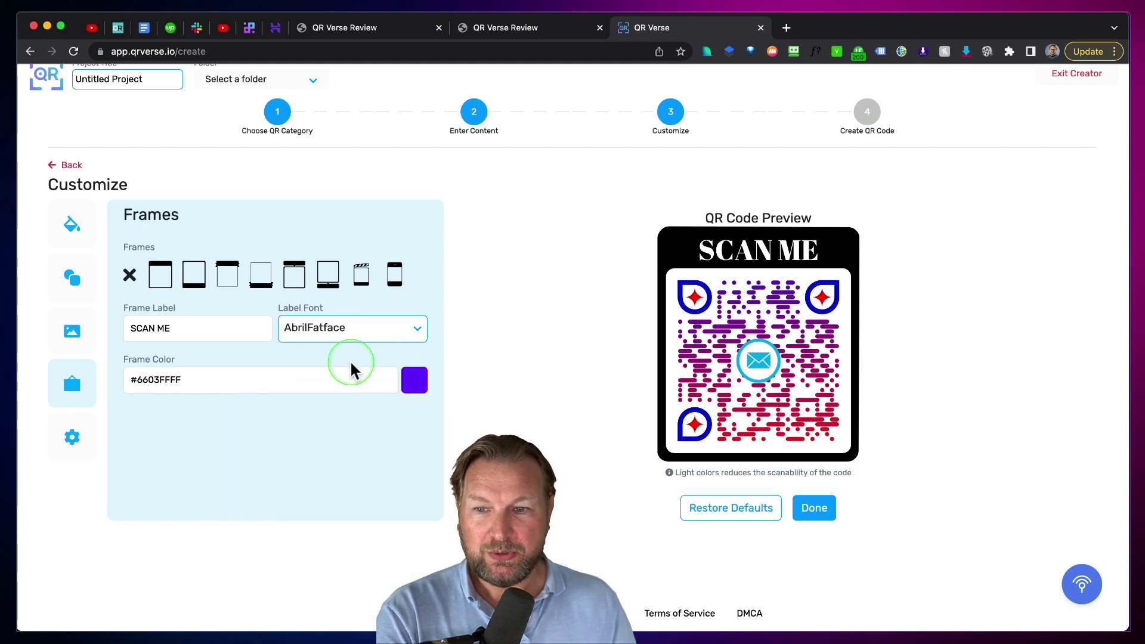
left_click(194, 372)
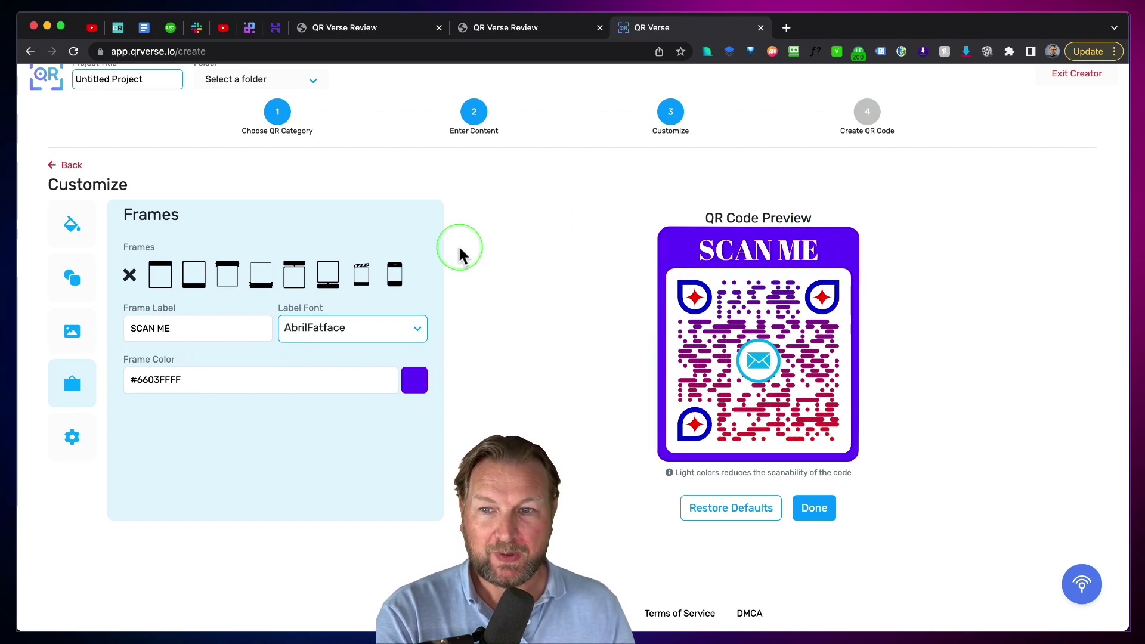
Step: Compare several frame styles and choose the one with the SCAN ME banner on top
left_click(196, 280)
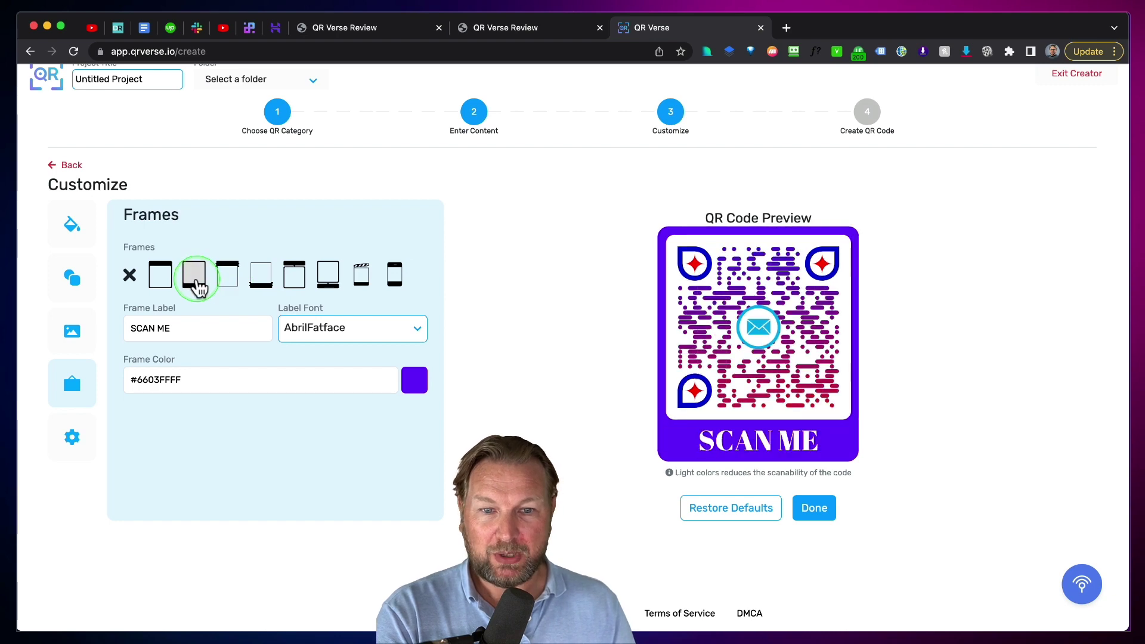
left_click(294, 277)
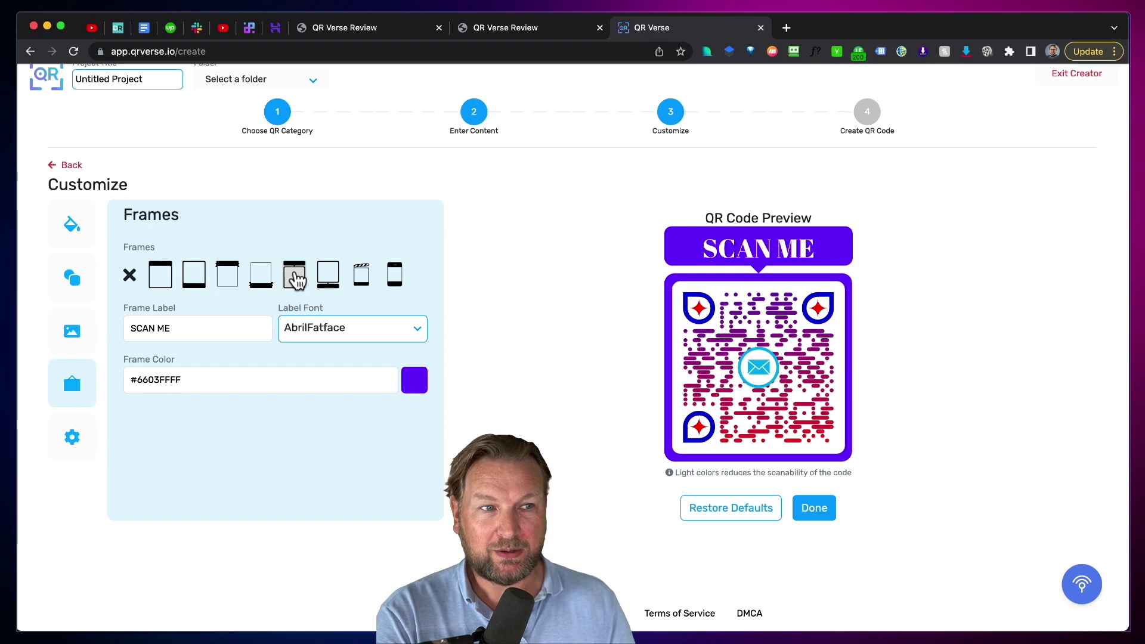
left_click(329, 278)
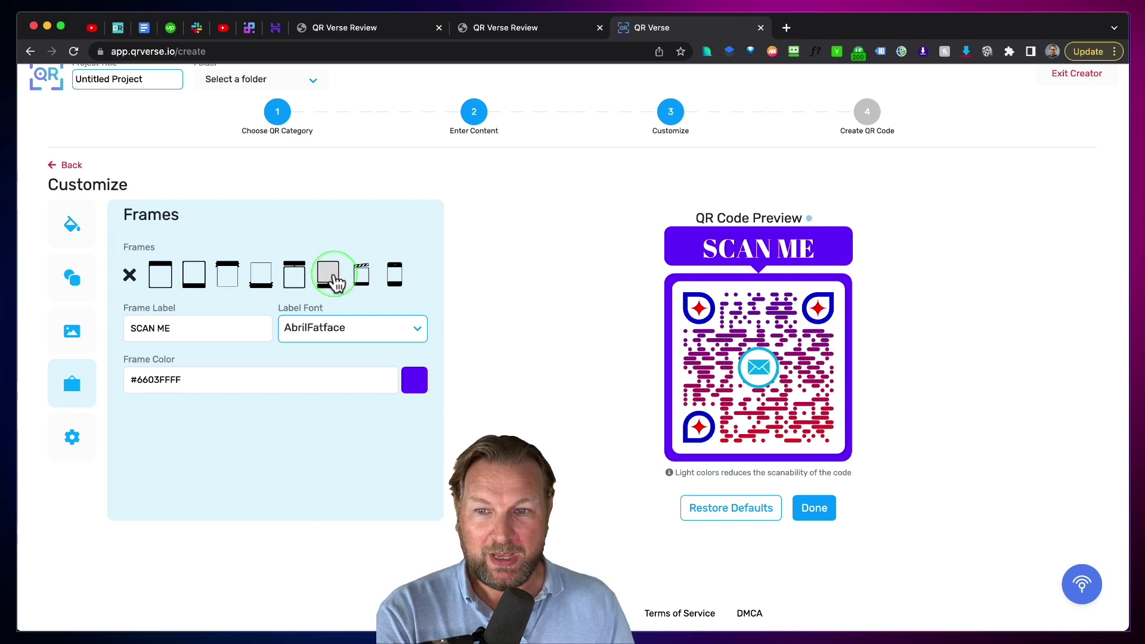
left_click(360, 278)
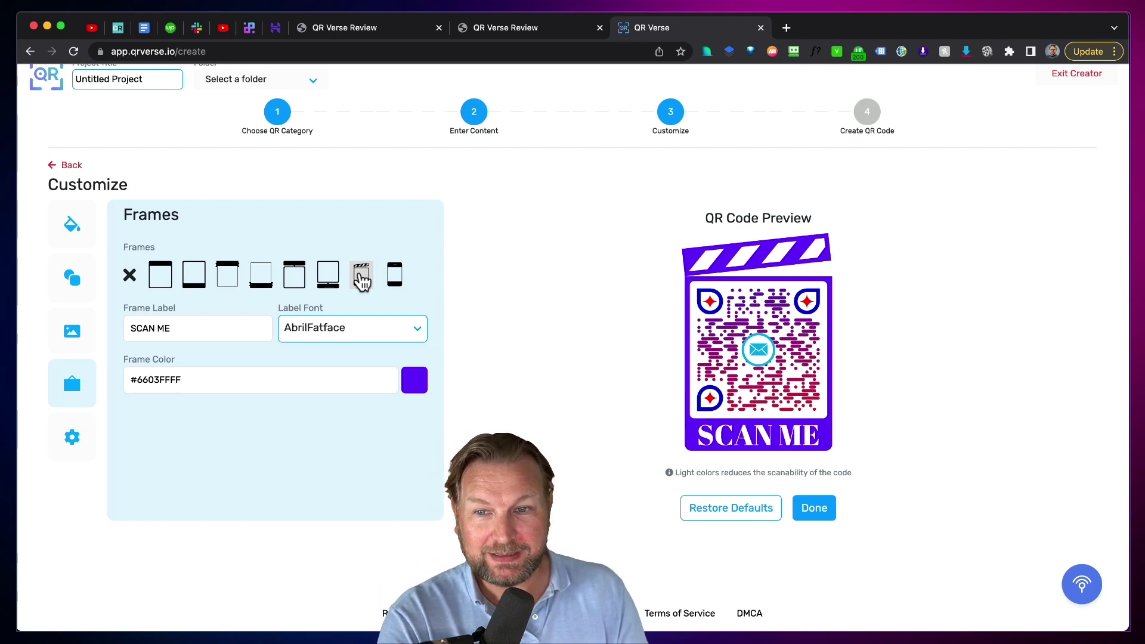
left_click(396, 278)
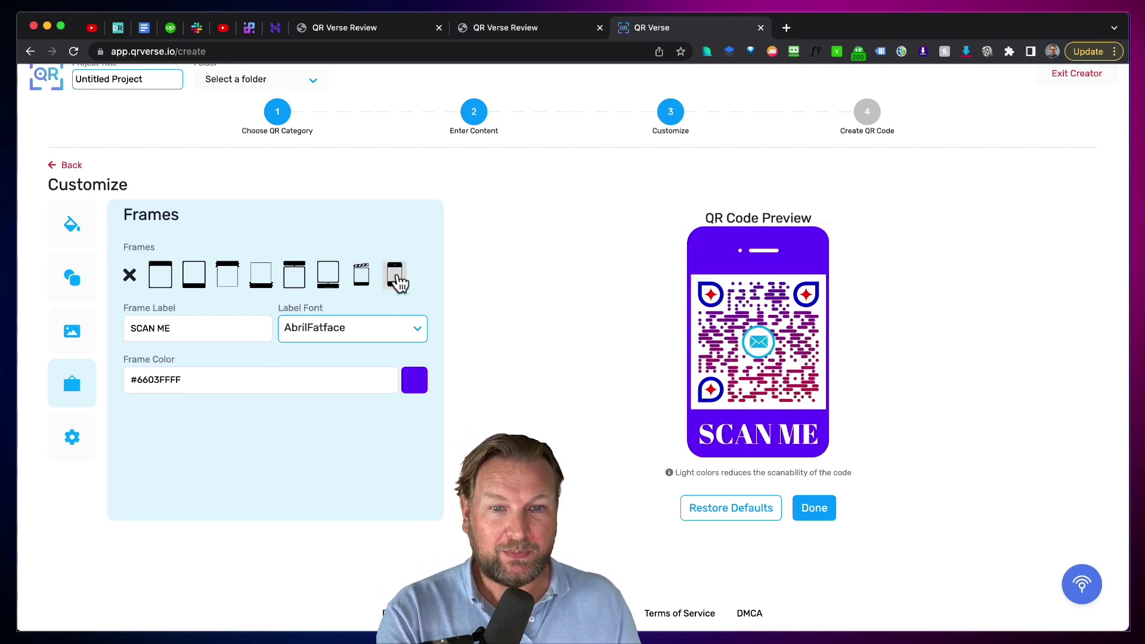
left_click(631, 381)
left_click(436, 300)
left_click(355, 280)
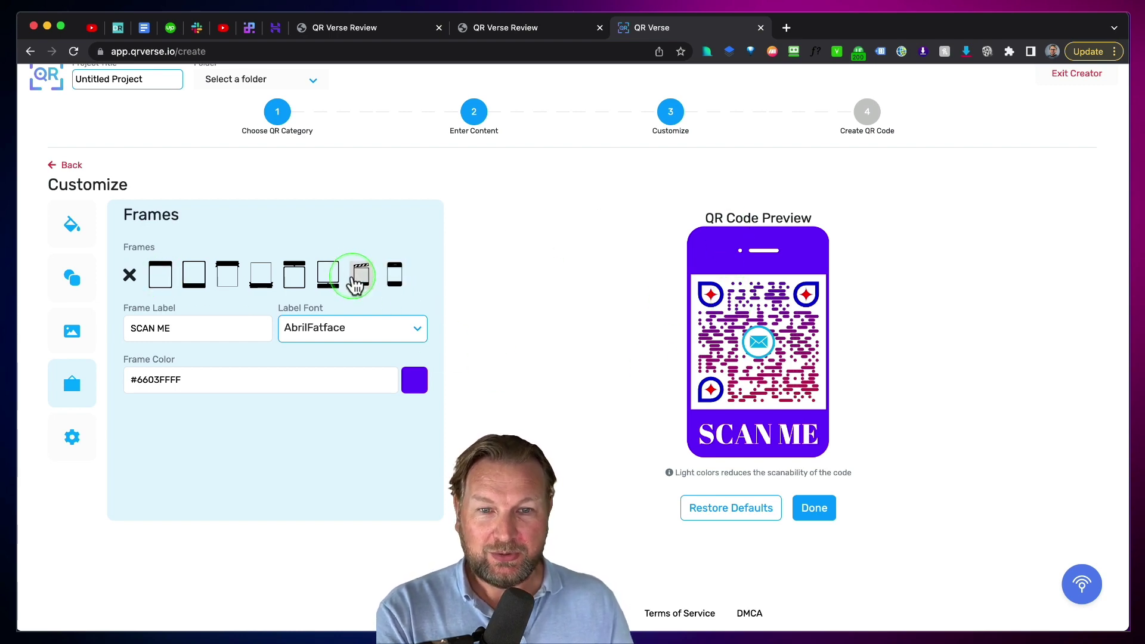
left_click(328, 280)
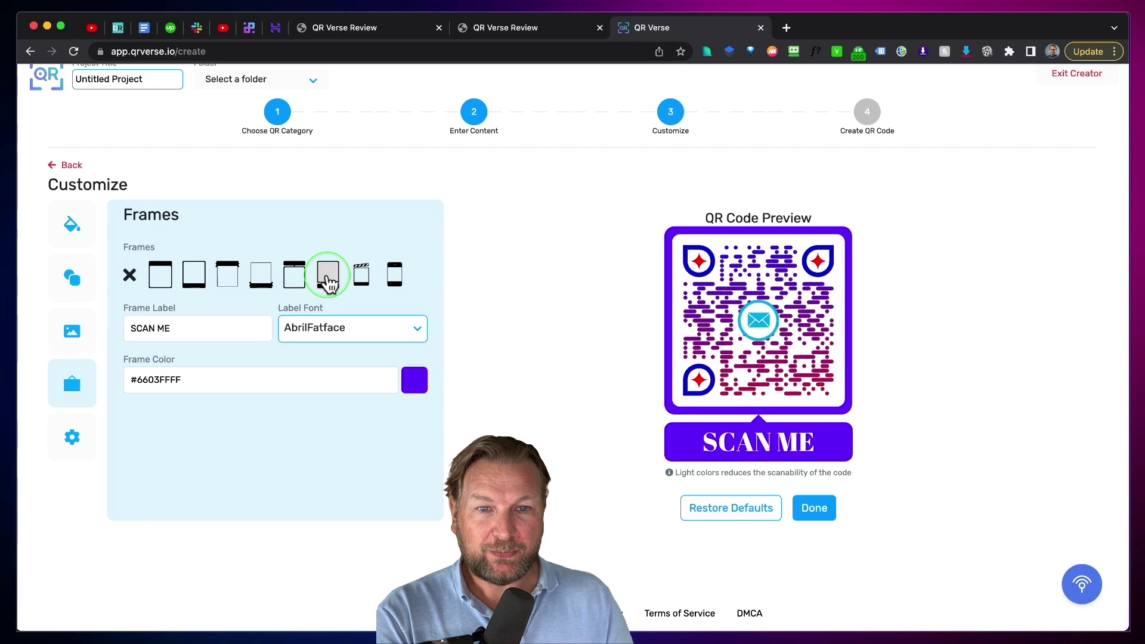
left_click(297, 279)
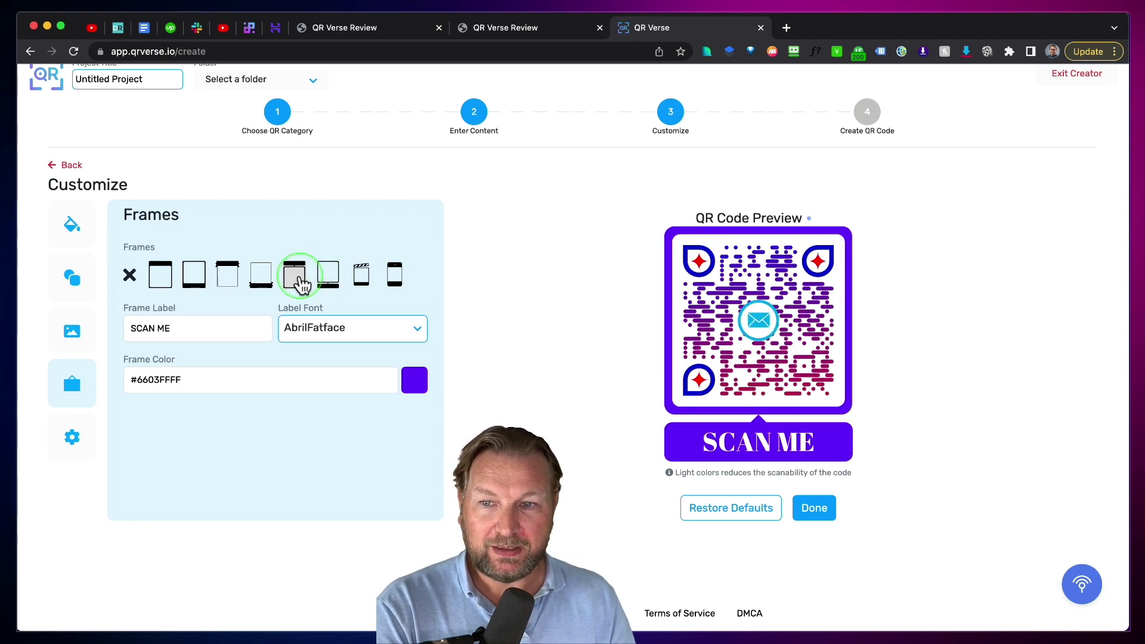
Step: Set the SCAN ME label font to Arial after trying Galindo
left_click(338, 327)
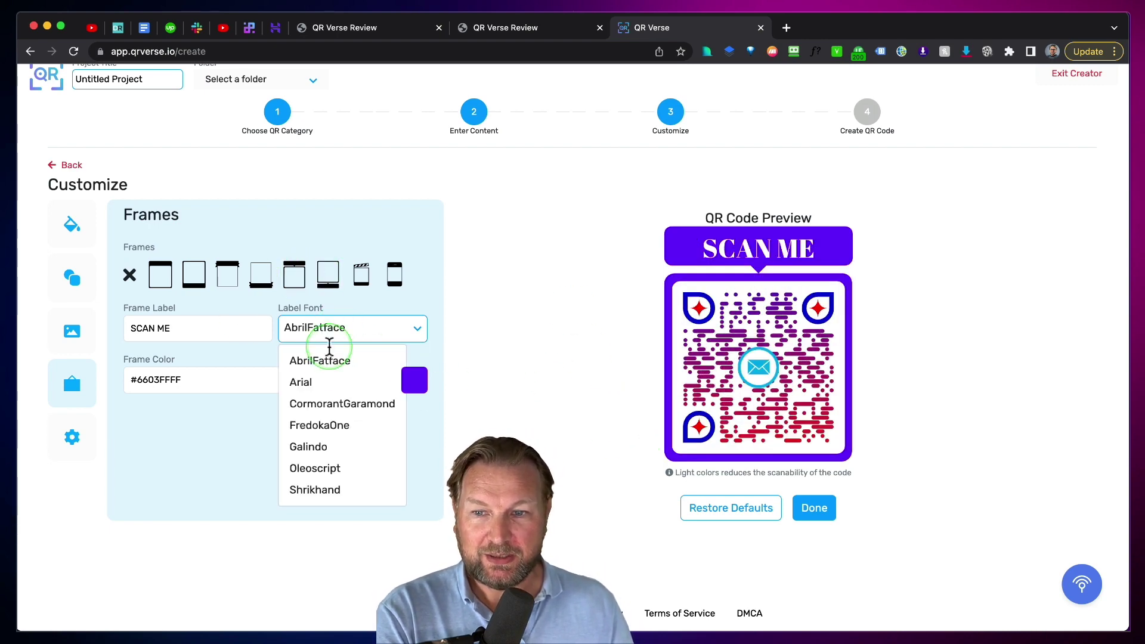
left_click(317, 450)
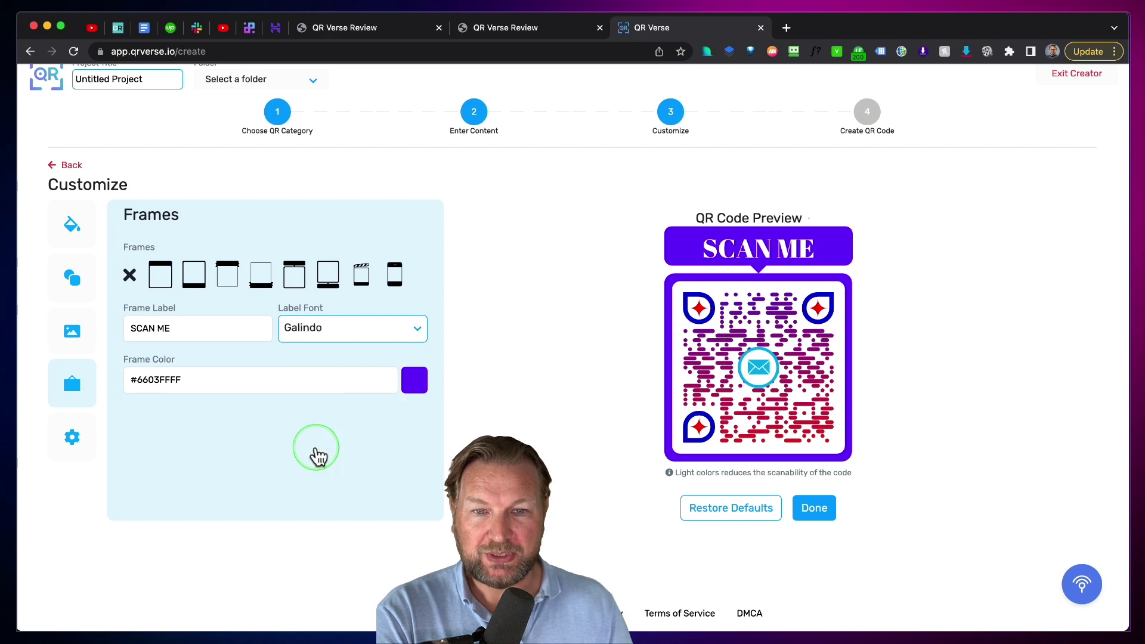
left_click(419, 337)
left_click(299, 383)
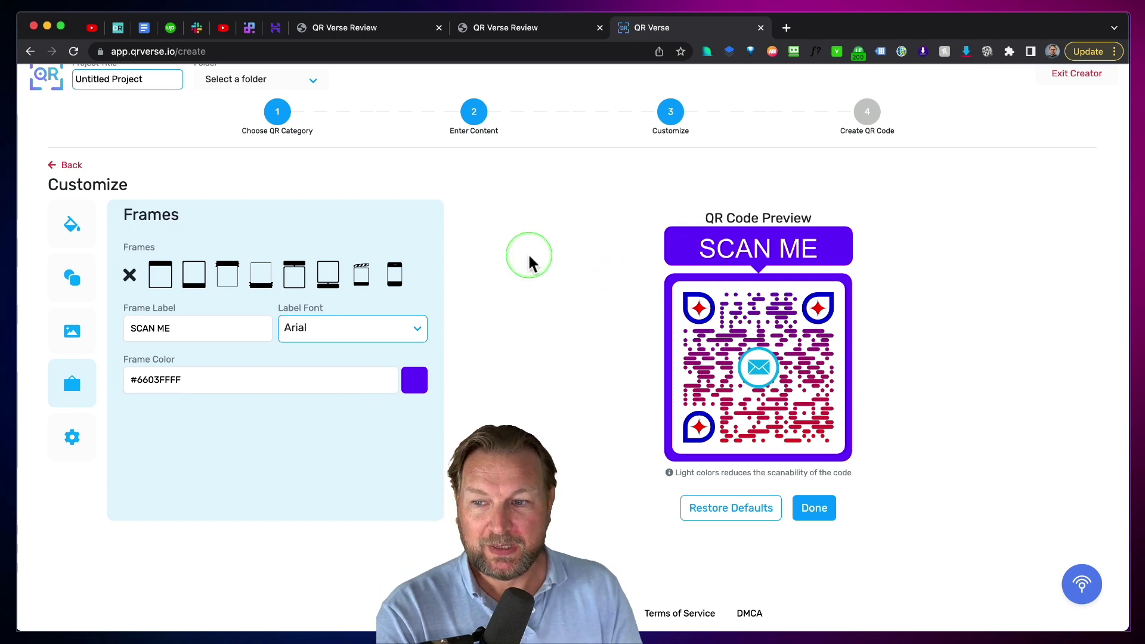
left_click(70, 439)
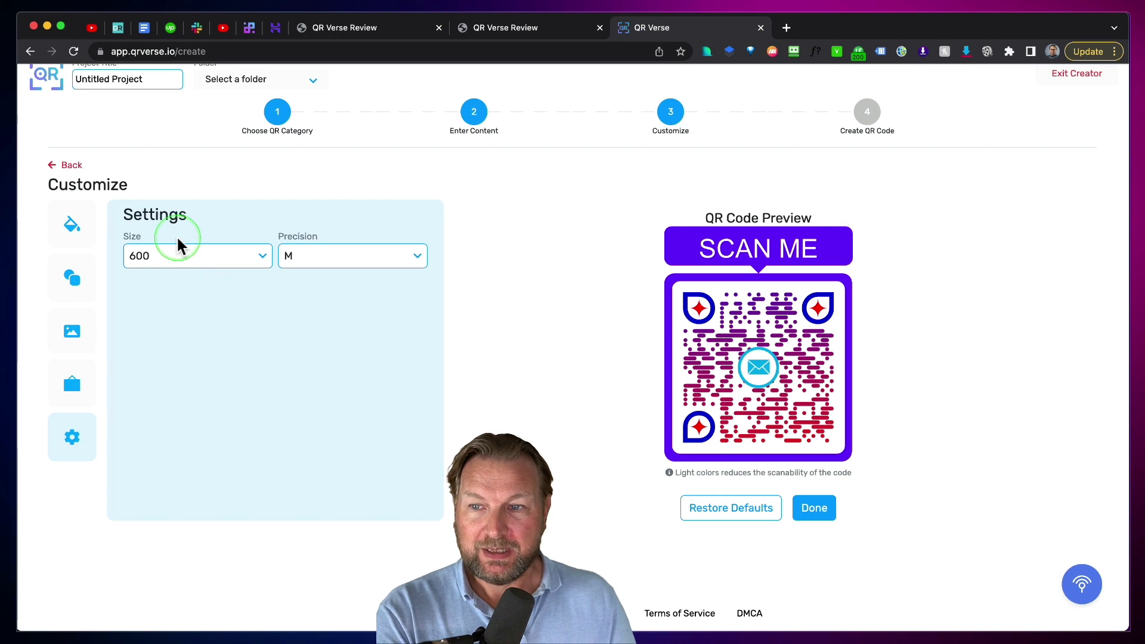
Step: Set the code precision to H - Best, then proceed to the Create QR Code step
left_click(153, 258)
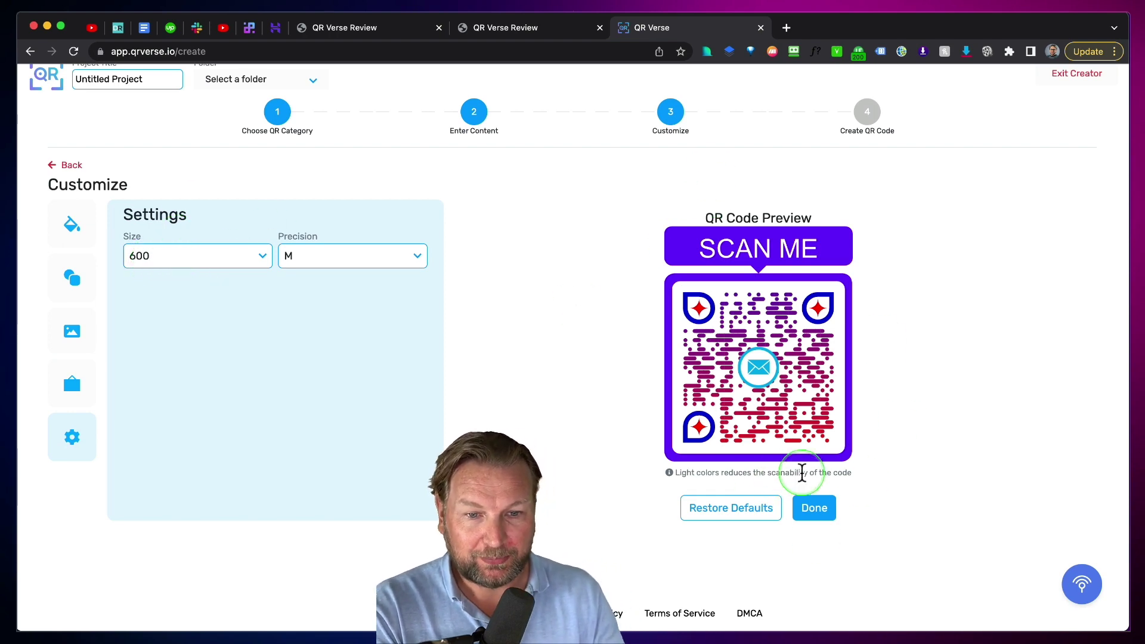
left_click(309, 250)
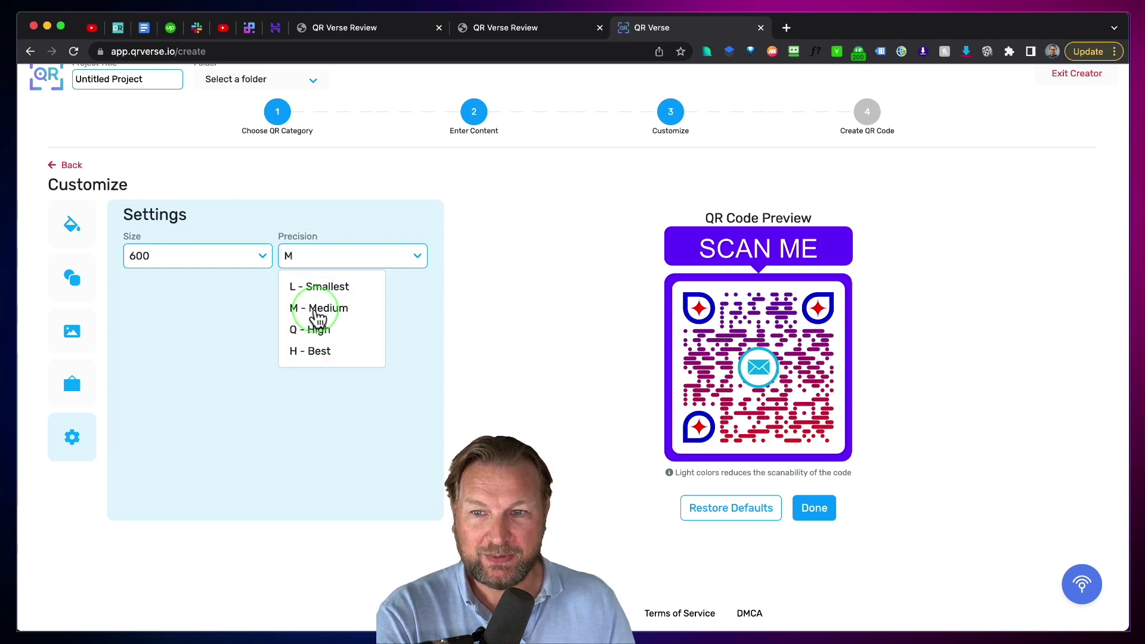
left_click(316, 333)
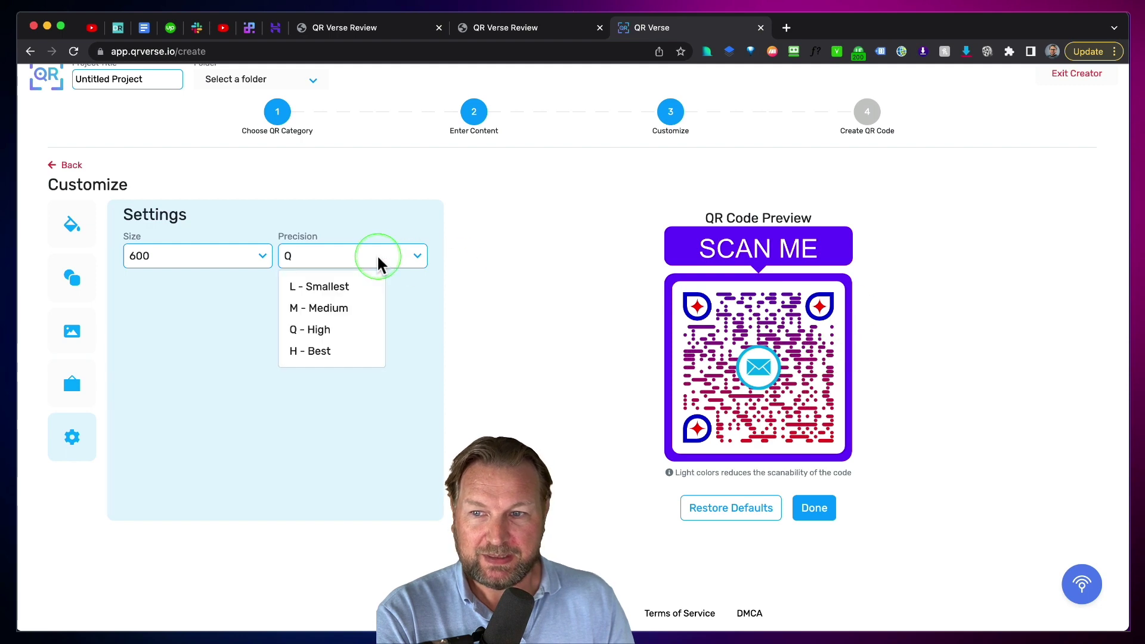
left_click(336, 287)
left_click(401, 256)
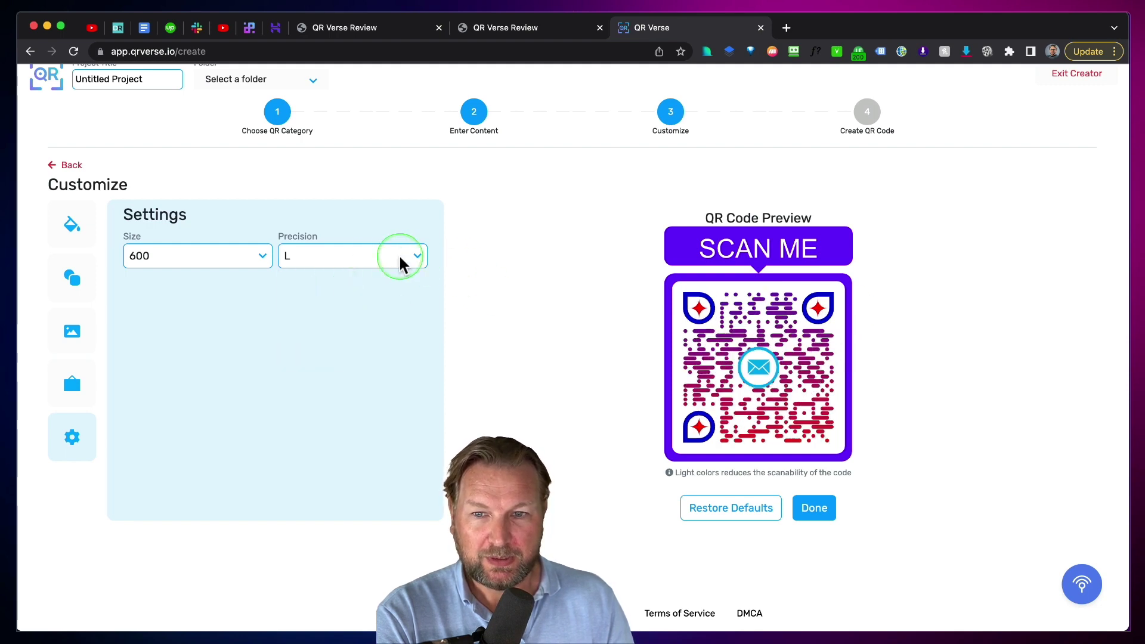
left_click(334, 357)
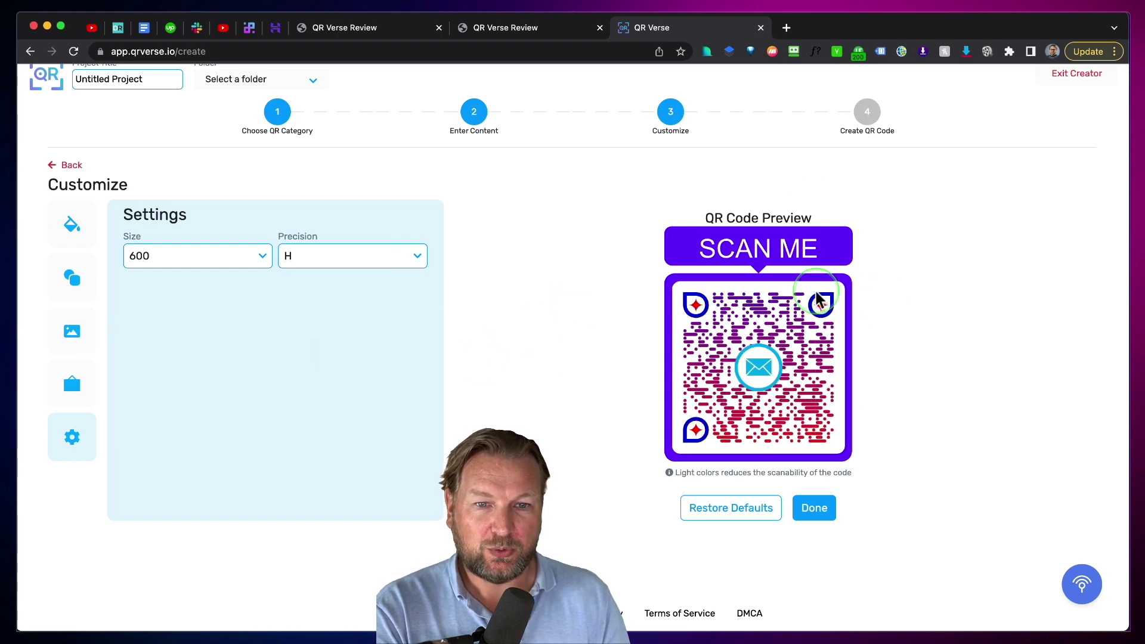
left_click(815, 509)
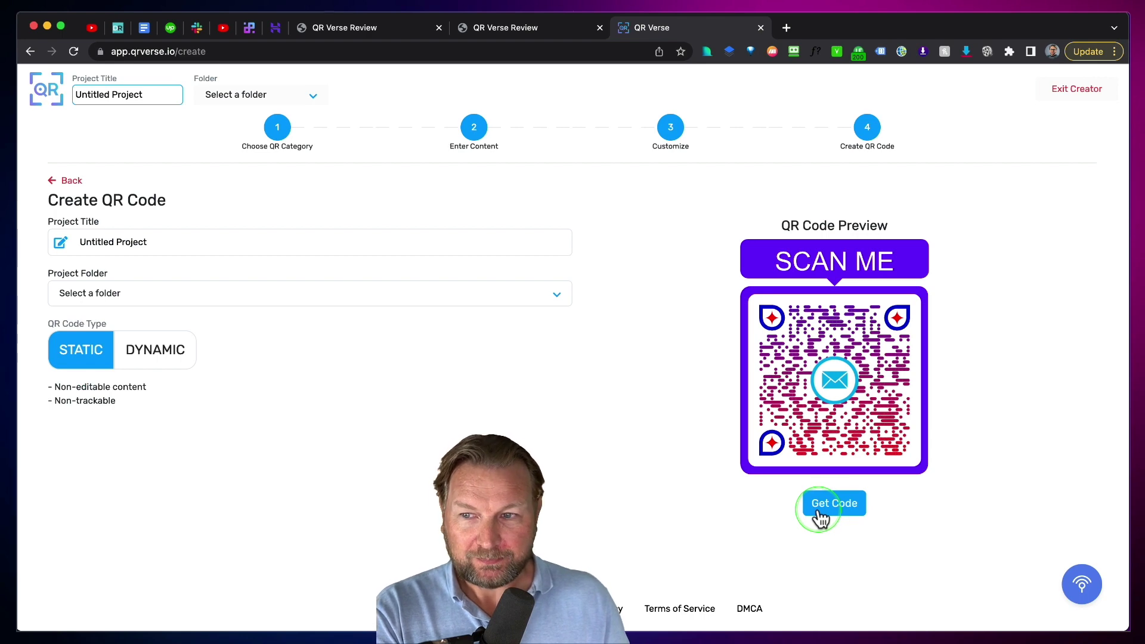
Step: Rename the project title to 'My Website' and switch the QR code type to Dynamic
triple_click(158, 245)
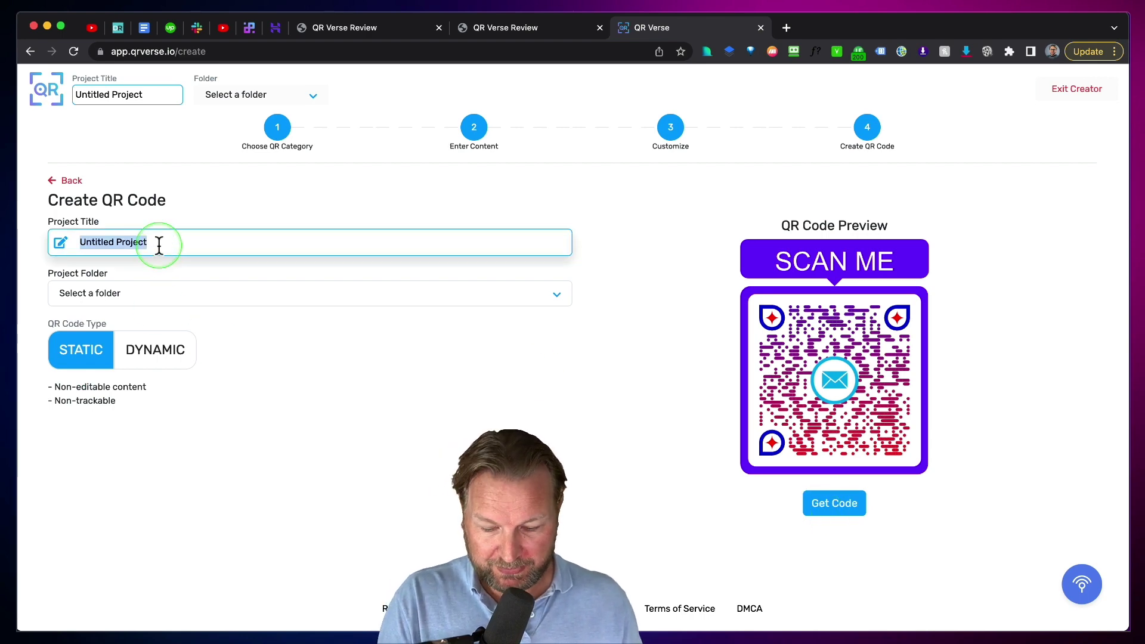
type("My Website")
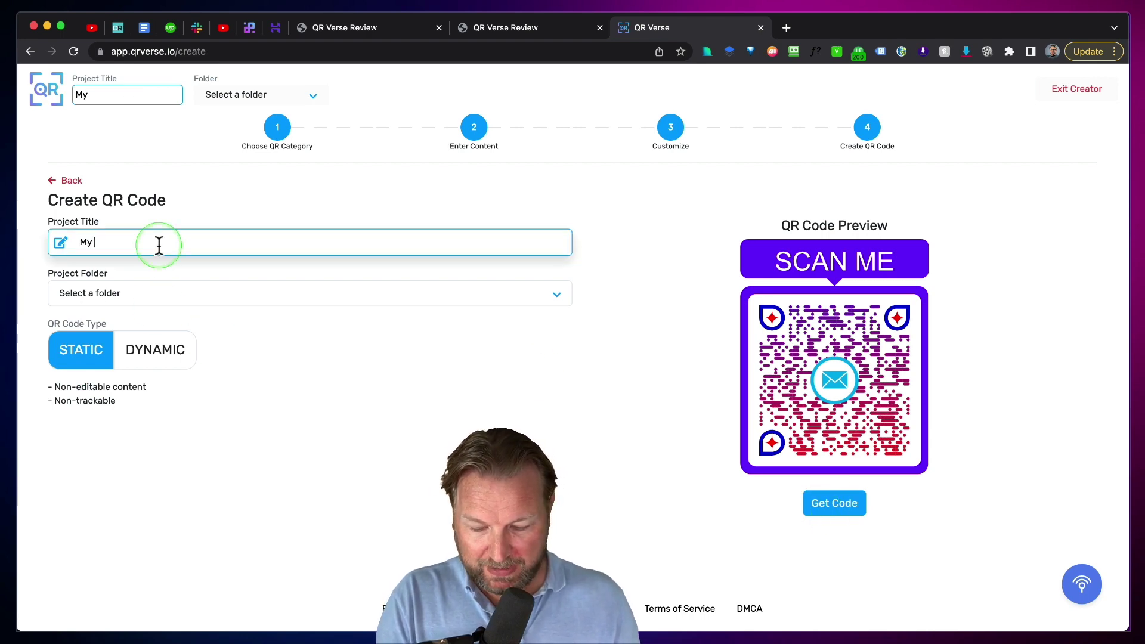
left_click(232, 294)
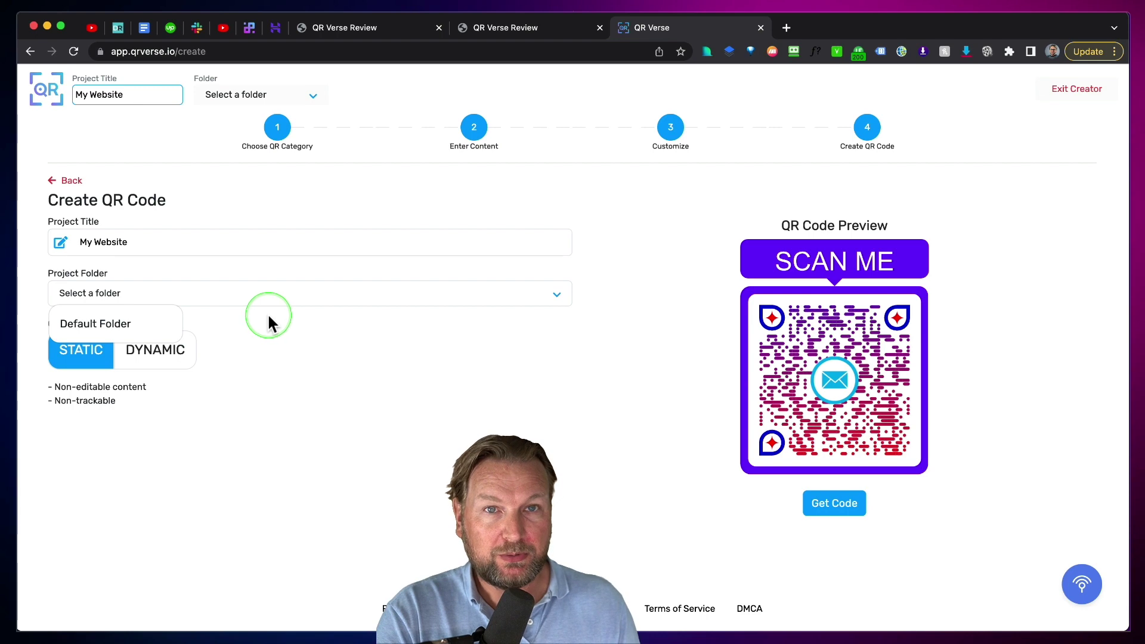
left_click(288, 323)
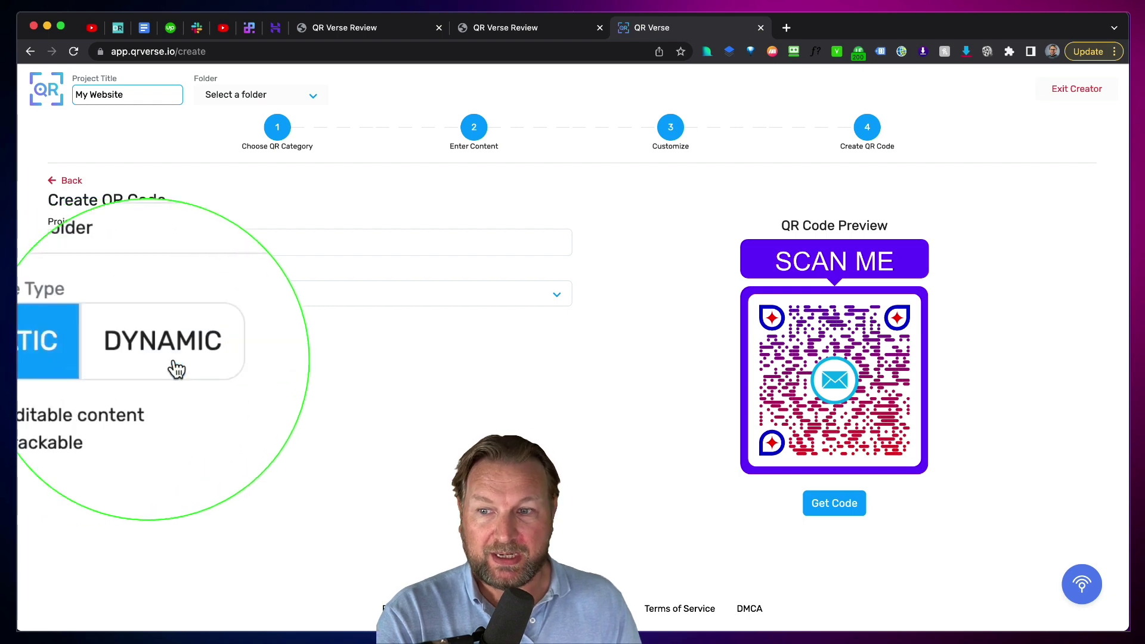
left_click(134, 351)
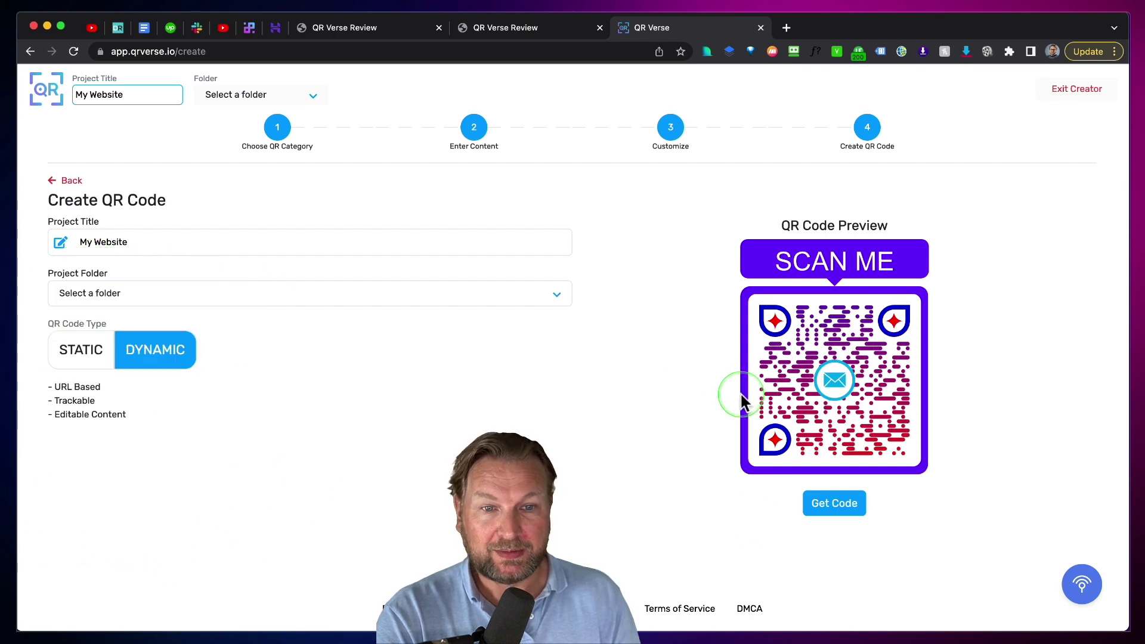
Step: Put the project in Default Folder and generate the QR code
left_click(835, 504)
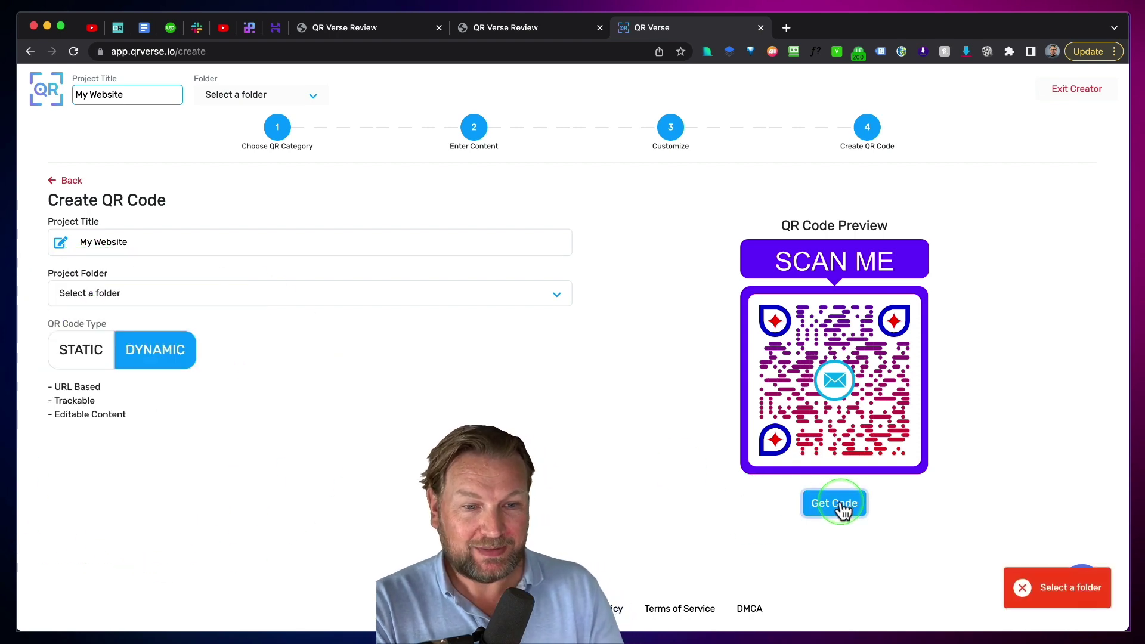
left_click(332, 298)
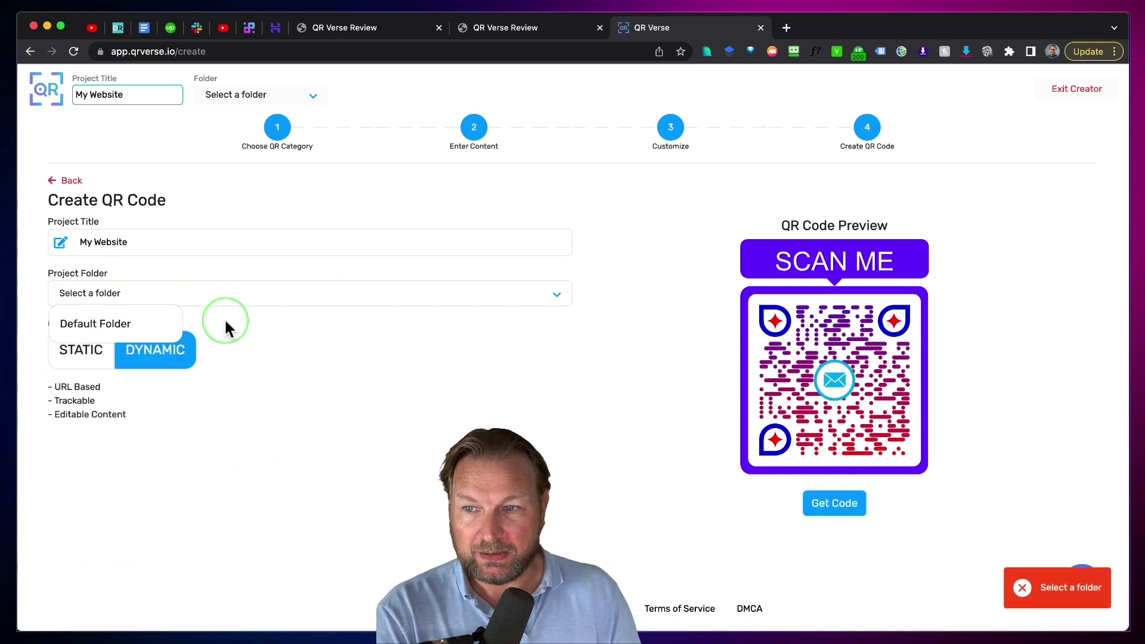
left_click(101, 324)
left_click(846, 502)
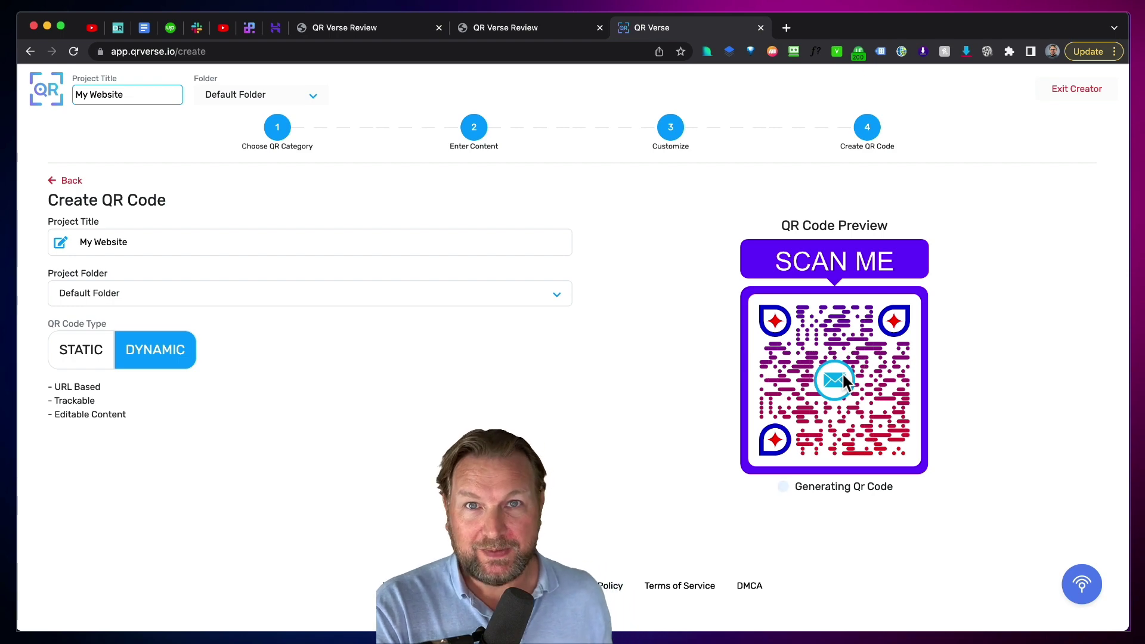
Step: Check the share options, download the QR code, and view it in Projects
left_click(901, 513)
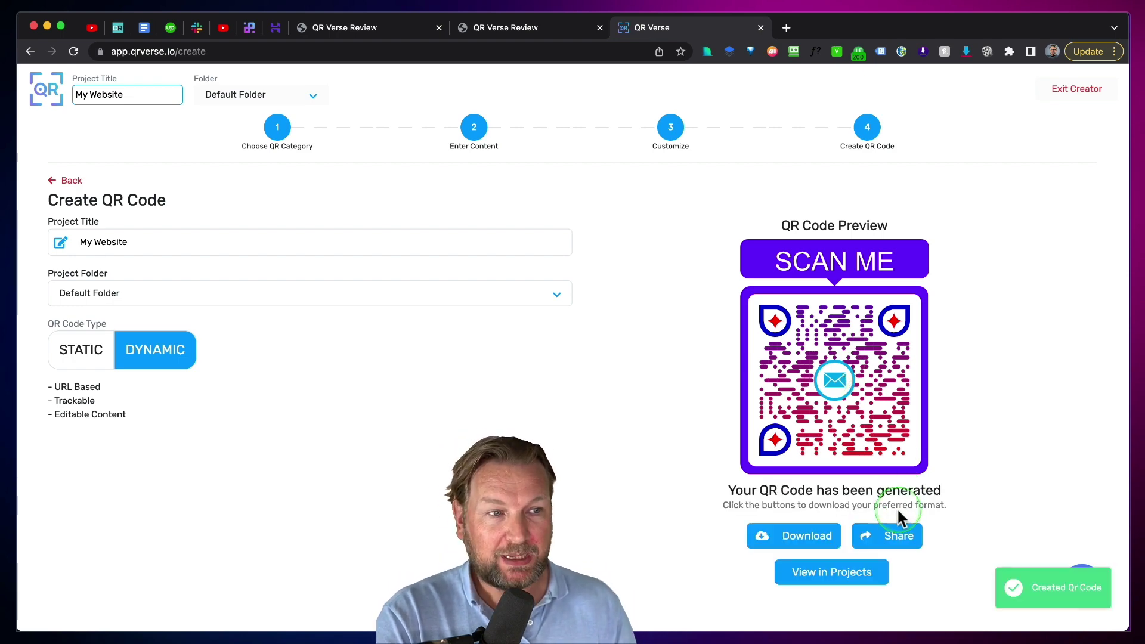
left_click(882, 536)
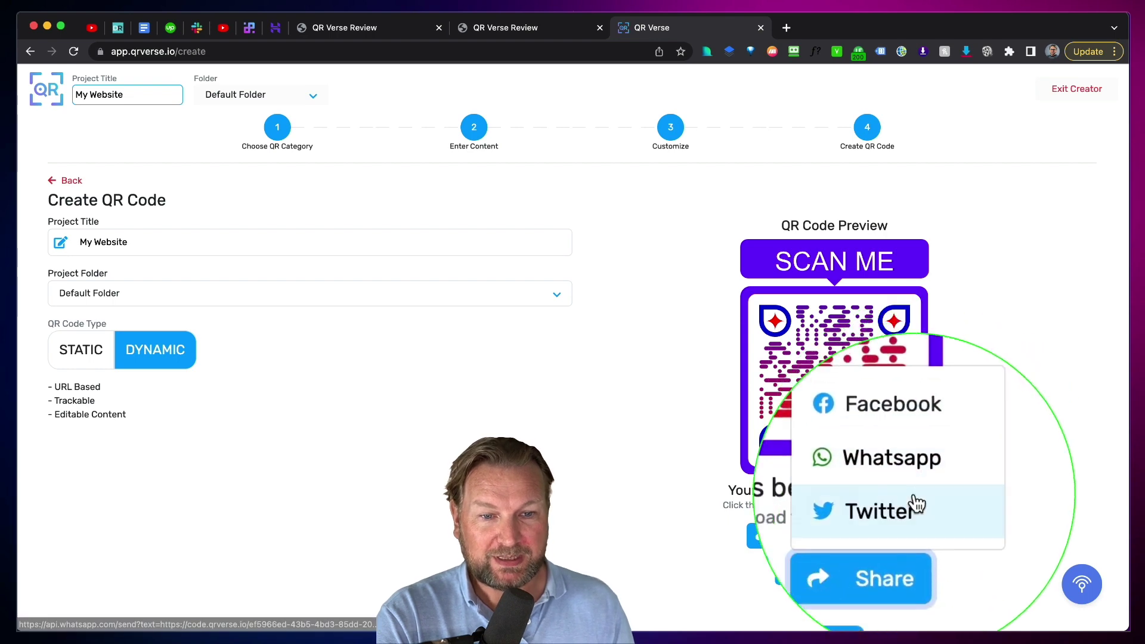
left_click(815, 536)
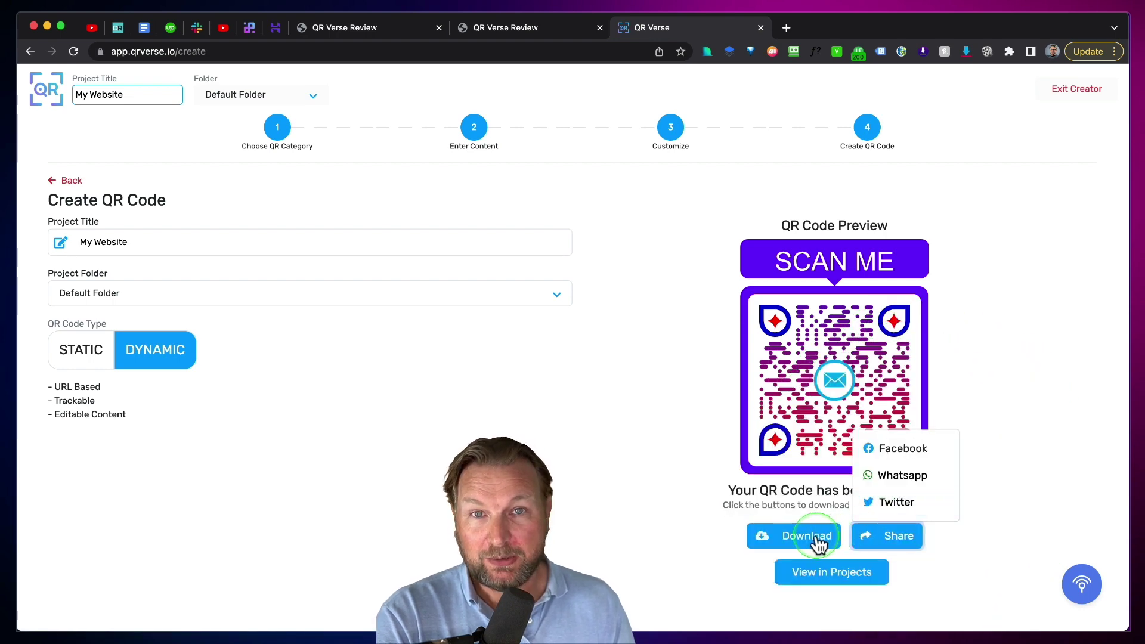
left_click(835, 574)
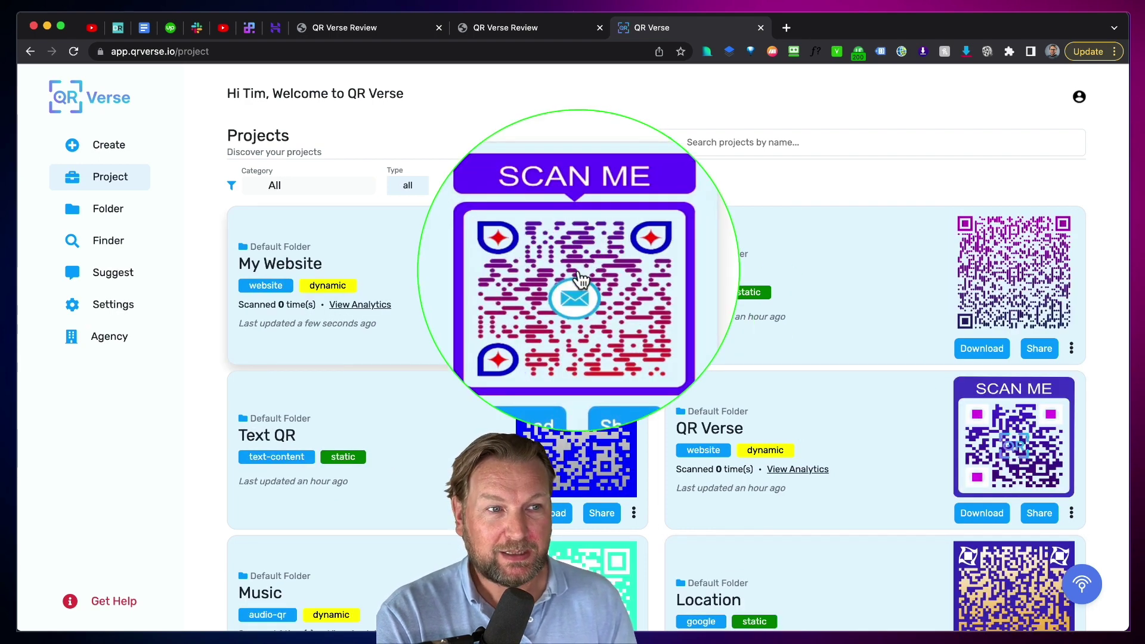
left_click(734, 174)
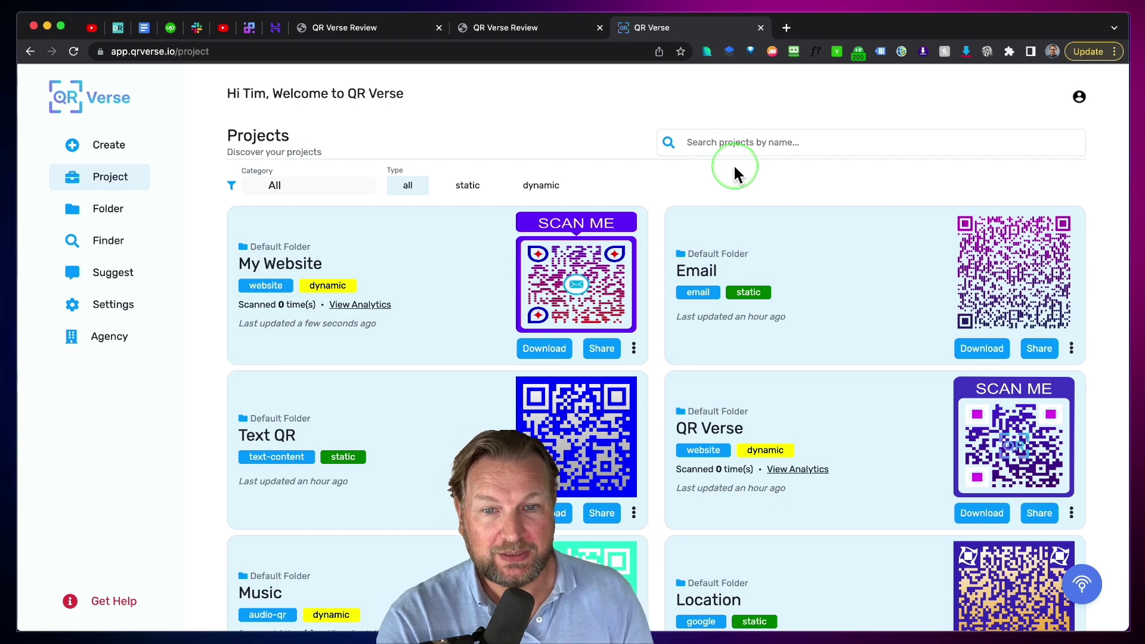
scroll(736, 171, "down", 2)
left_click(689, 177)
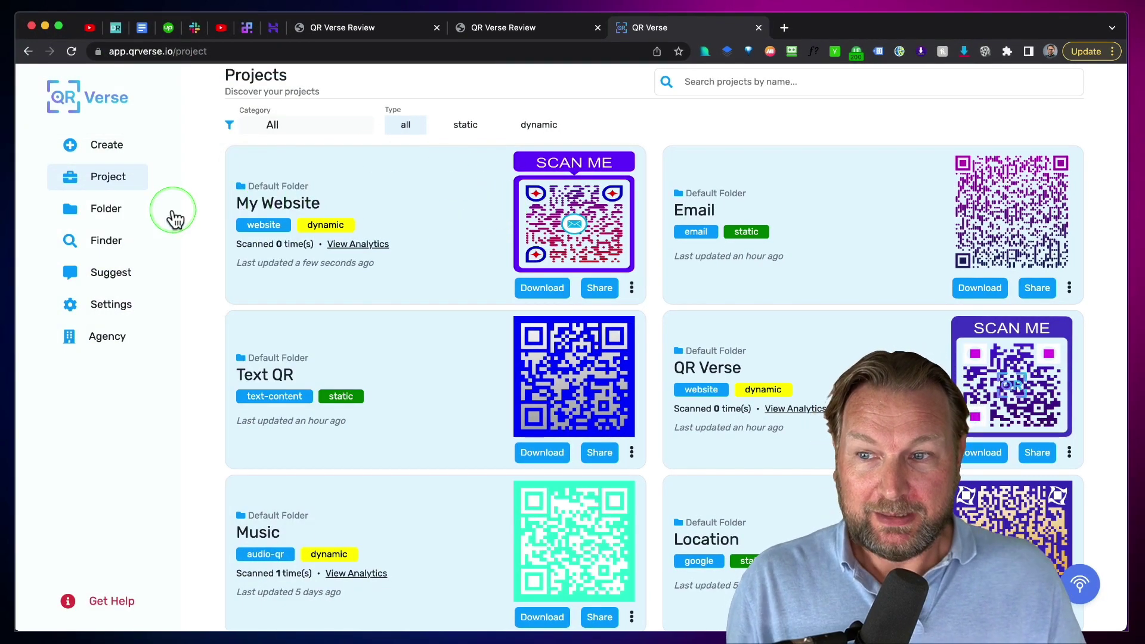
Step: Create a new folder named 'Client 1' from the folders overview
left_click(98, 210)
left_click(334, 202)
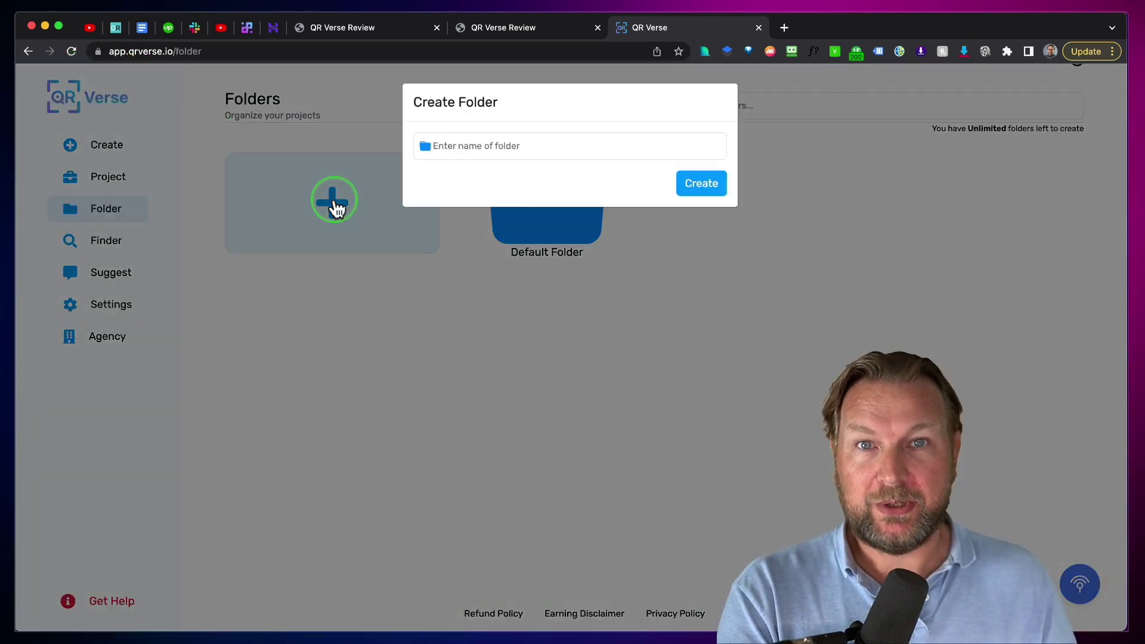
left_click(528, 154)
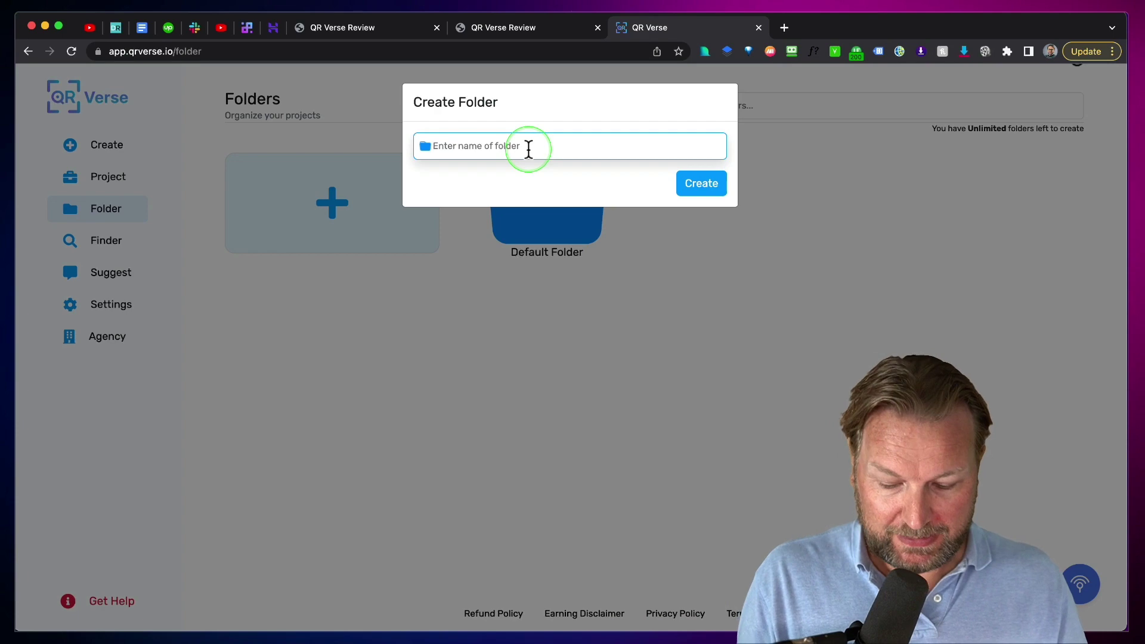
left_click(528, 150)
type("Client 1")
left_click(698, 185)
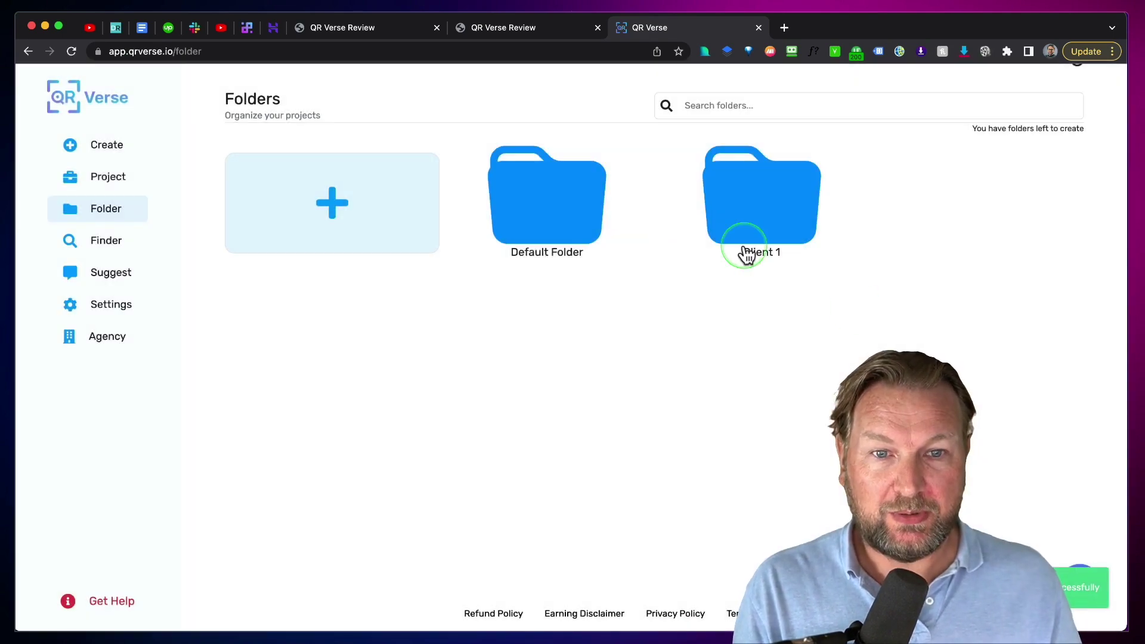
Step: Create a second folder named 'Client 2'
left_click(310, 197)
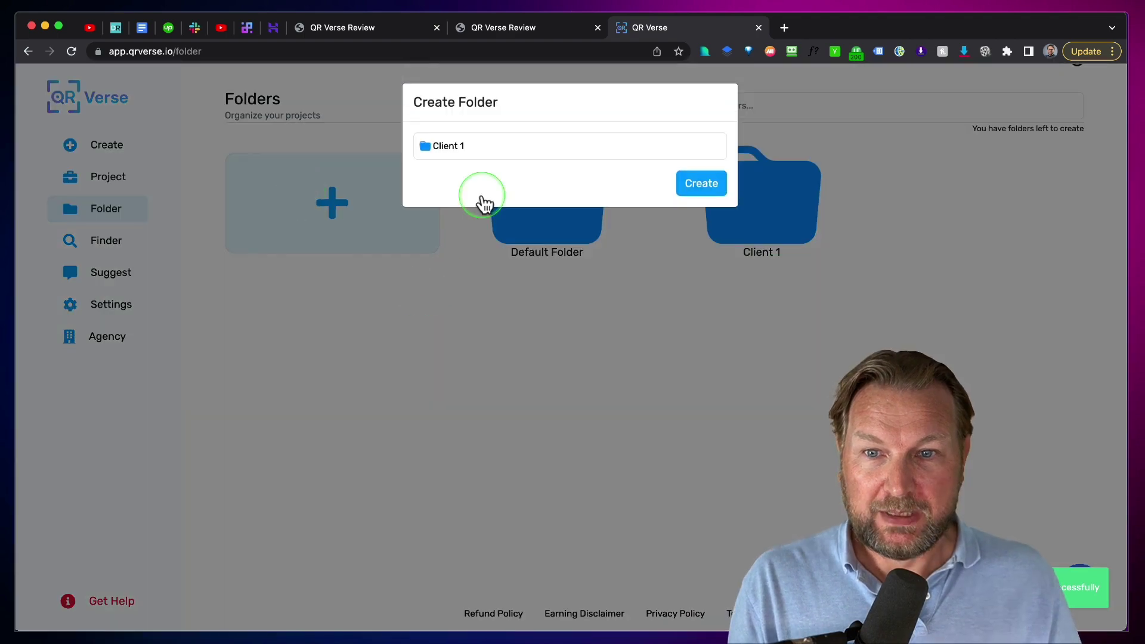
left_click(493, 151)
type("2")
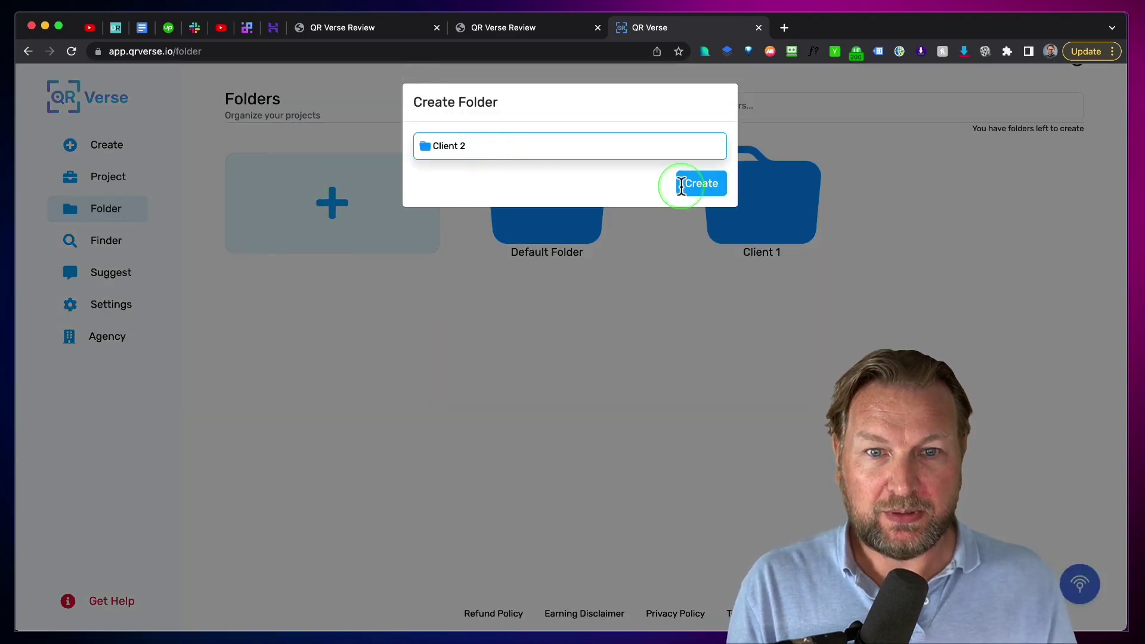
left_click(702, 185)
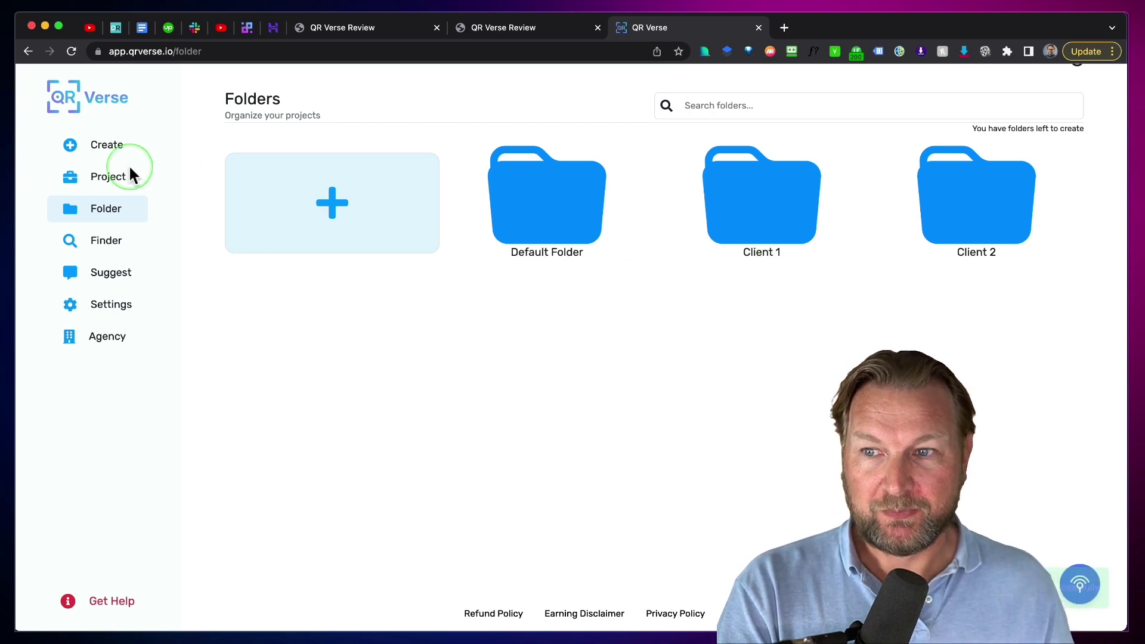
left_click(78, 157)
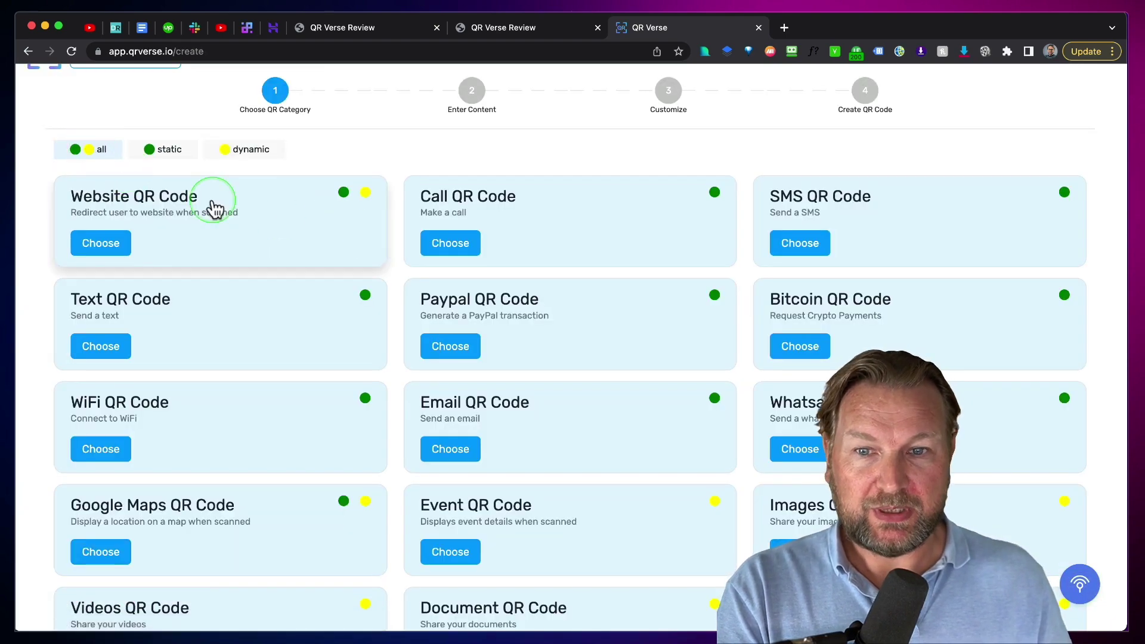